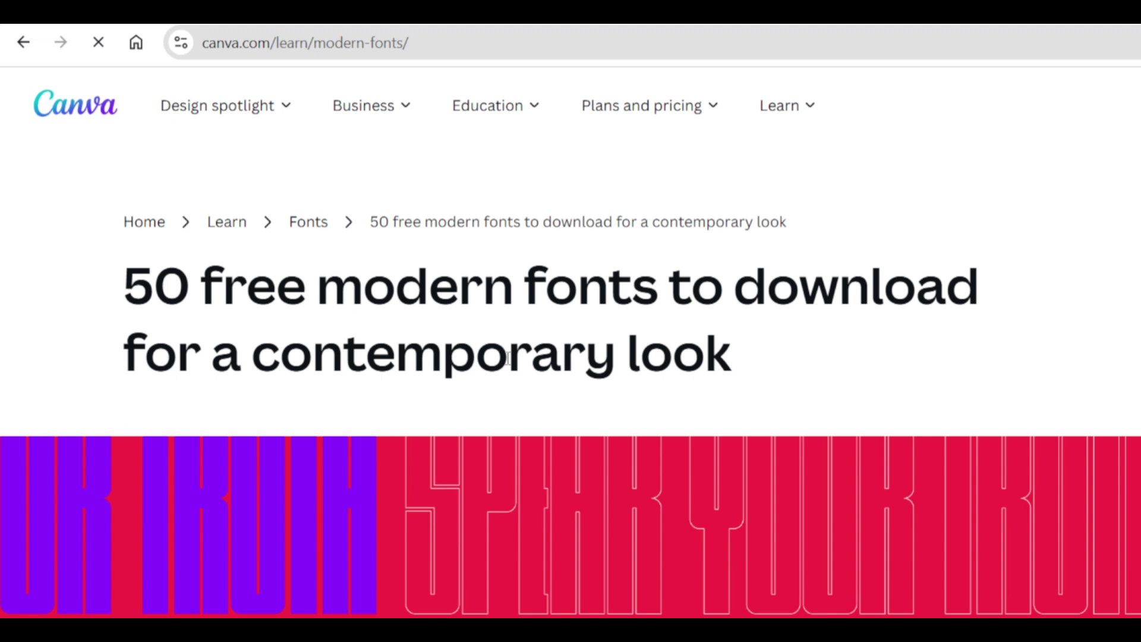
# Scroll through the modern-fonts article to the 01. Lombok entry and its FONT preview
pyautogui.scroll(-10, 535, 424)
pyautogui.scroll(-5, 531, 423)
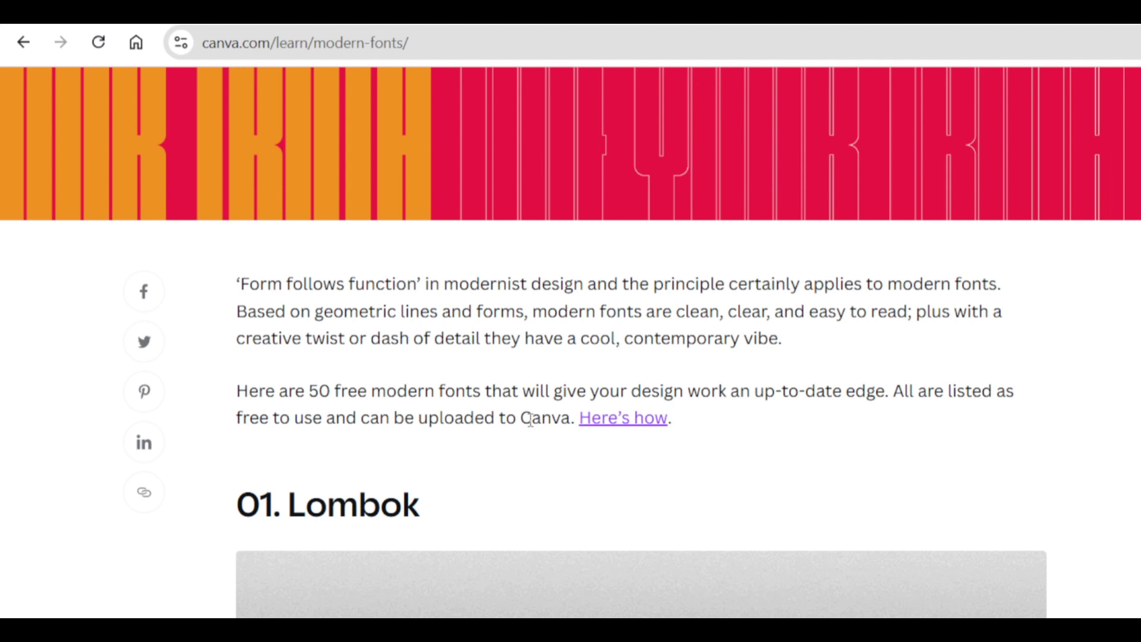
pyautogui.scroll(-4, 531, 421)
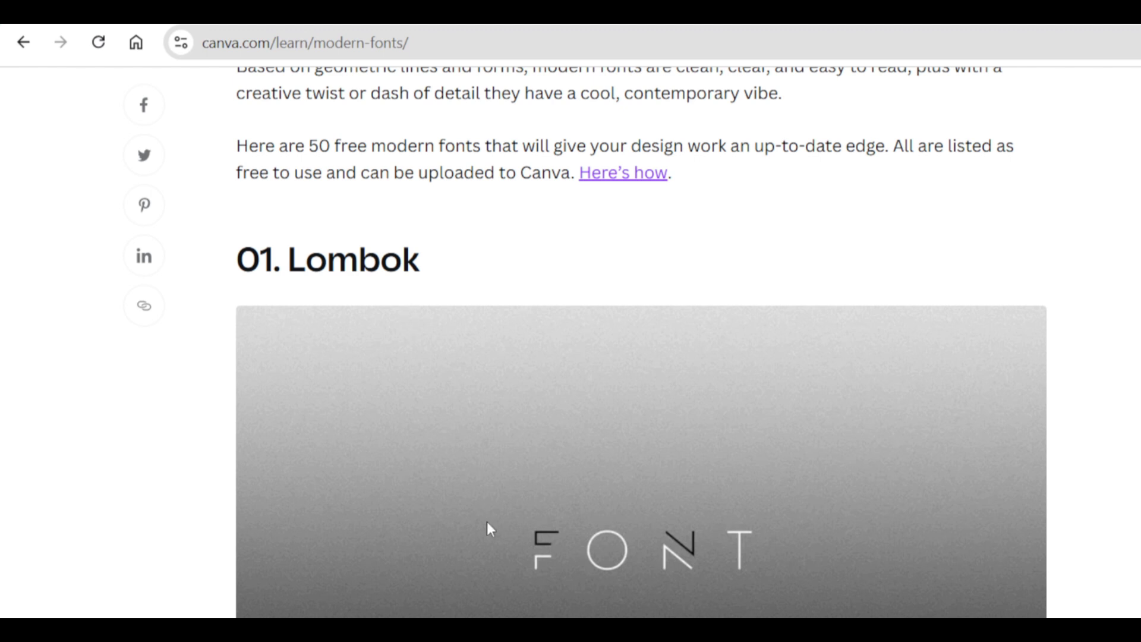
pyautogui.scroll(-1, 535, 574)
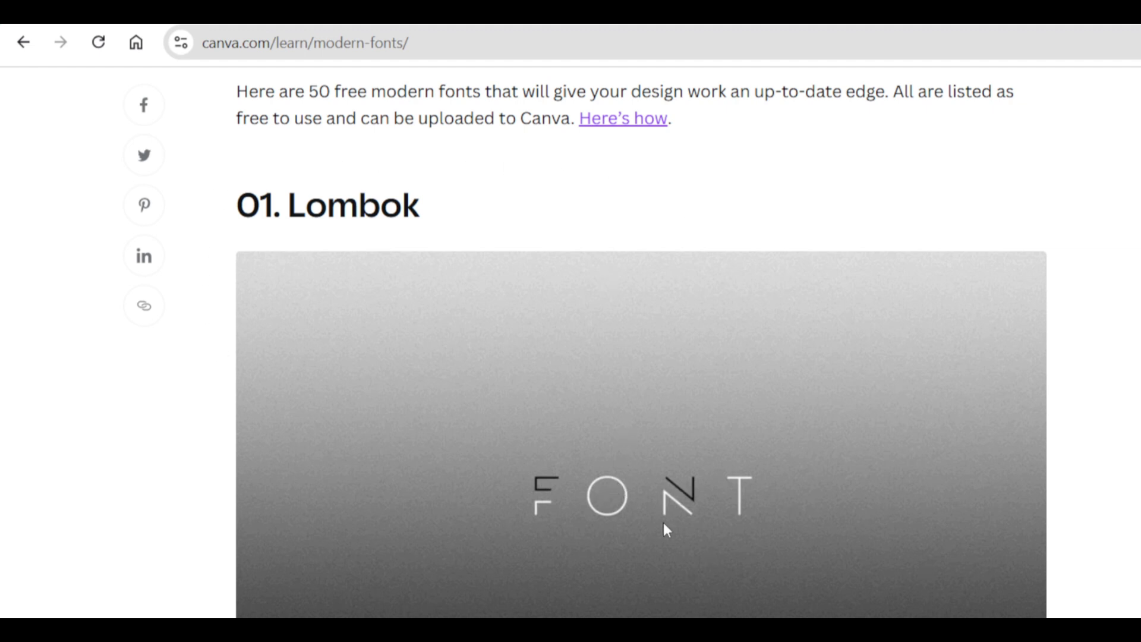
pyautogui.scroll(-5, 663, 523)
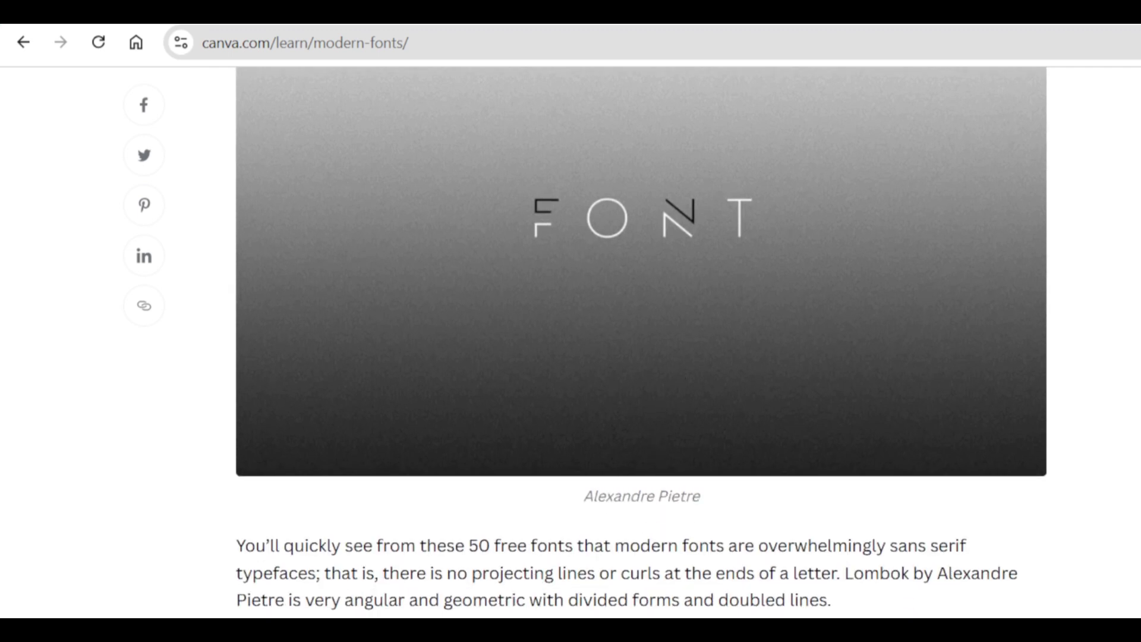
pyautogui.scroll(10, 703, 439)
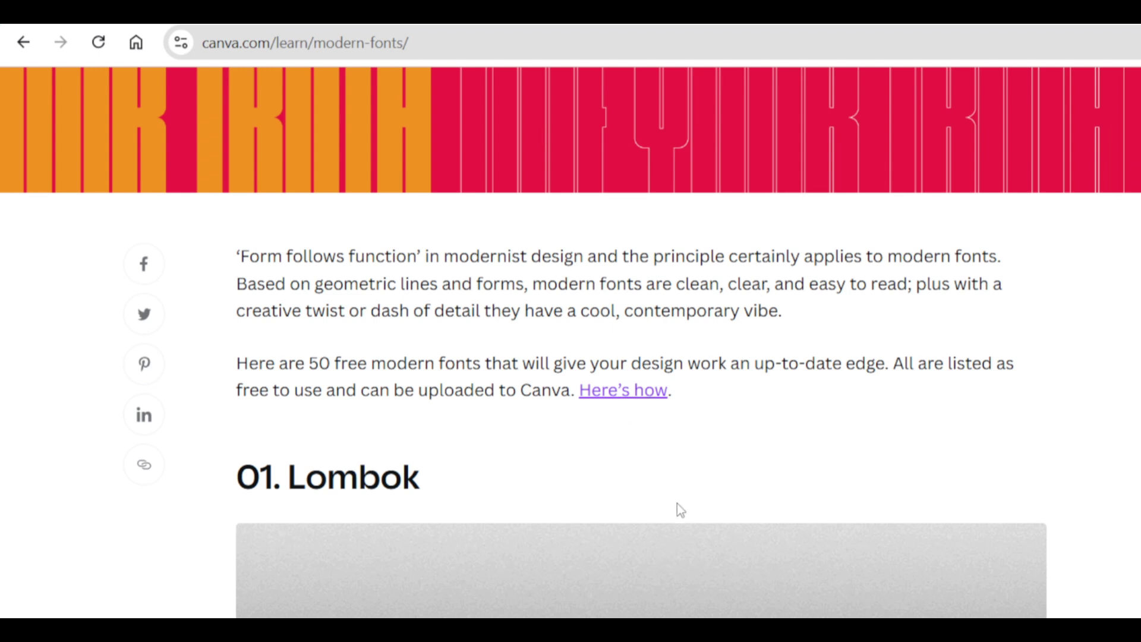
# Scroll down the modern-fonts article to the 15. Parley entry
pyautogui.scroll(-4, 675, 524)
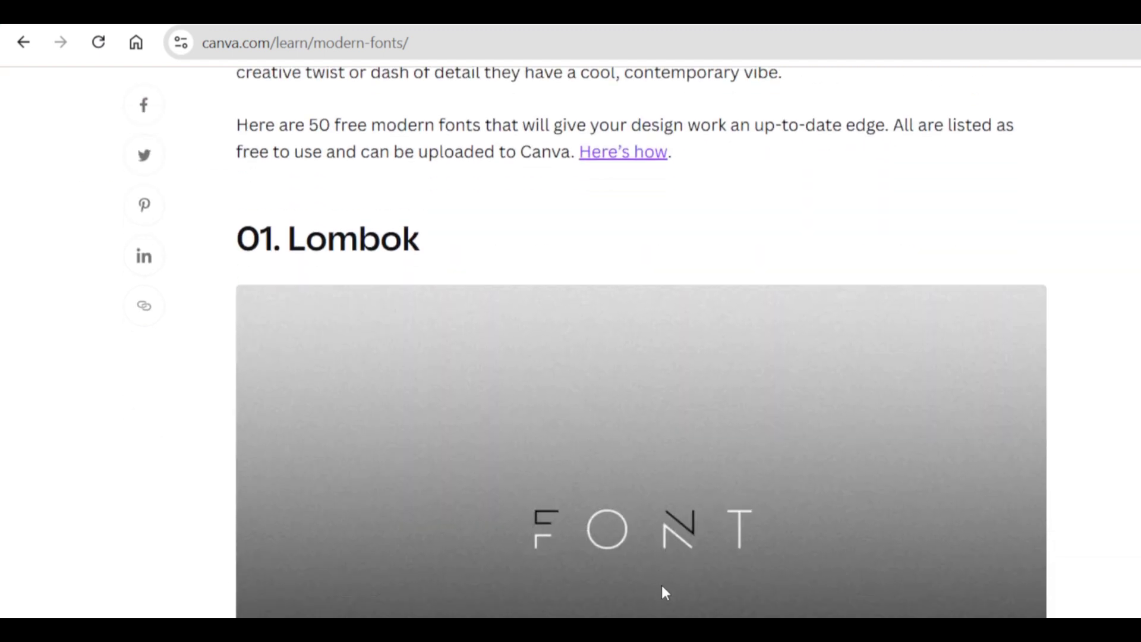
pyautogui.scroll(-20, 664, 591)
pyautogui.scroll(-20, 661, 588)
pyautogui.scroll(-6, 658, 593)
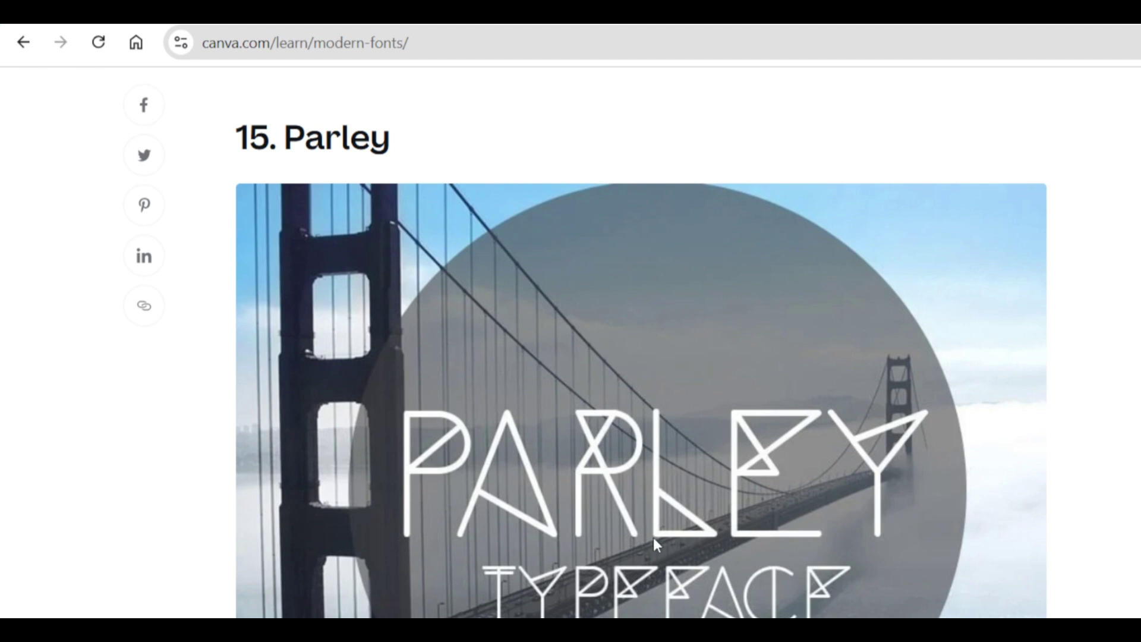
pyautogui.scroll(-5, 648, 538)
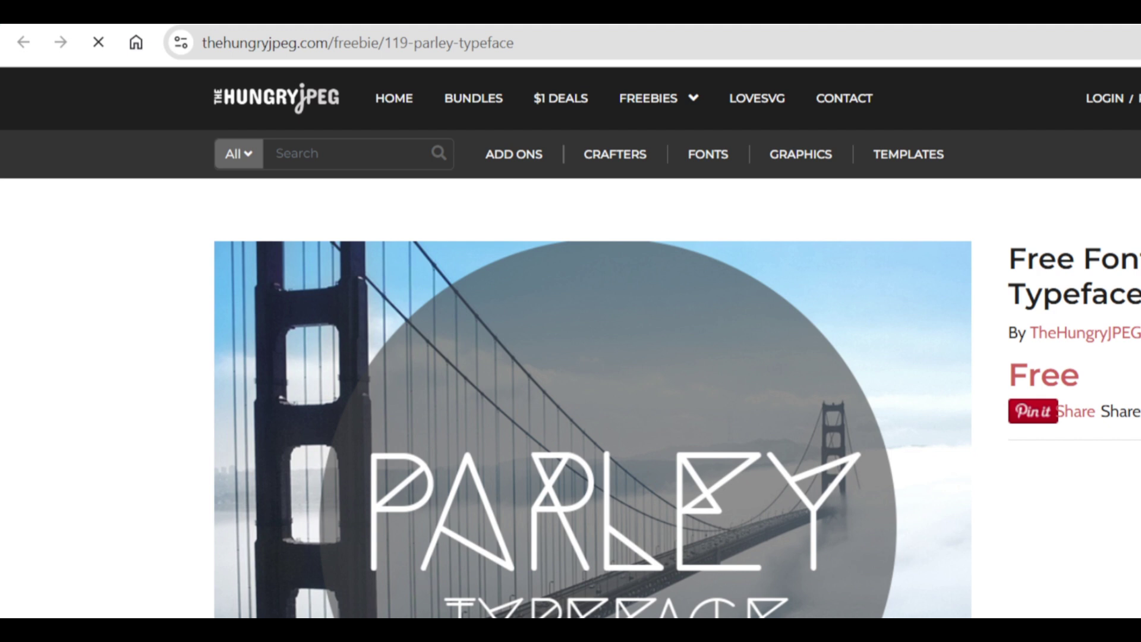
pyautogui.scroll(-1, 1070, 555)
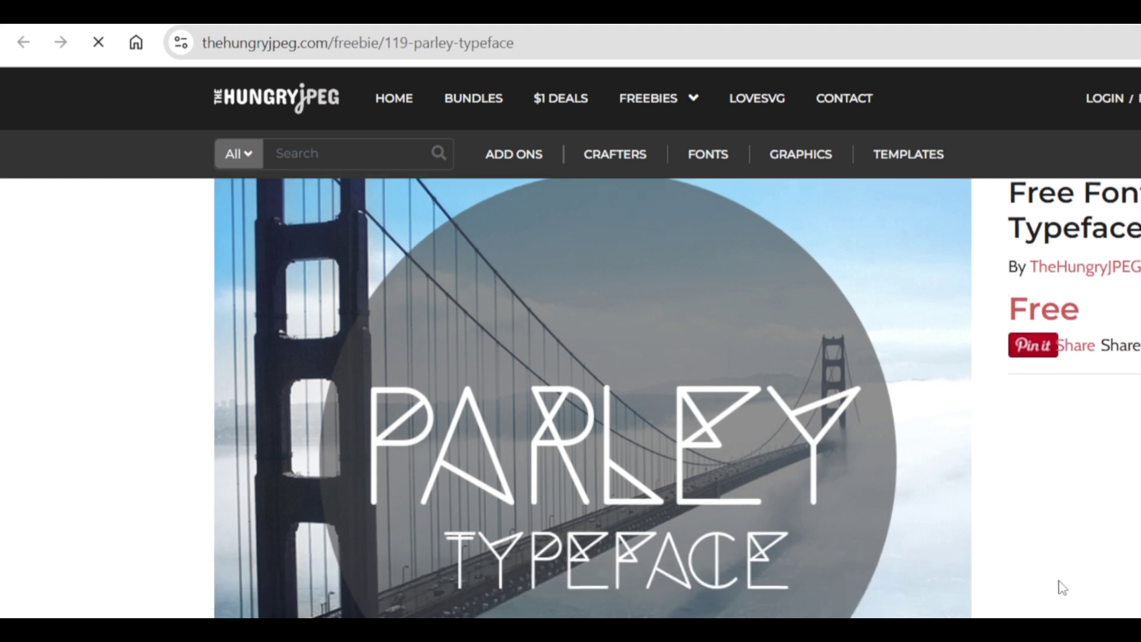
pyautogui.scroll(-5, 1080, 540)
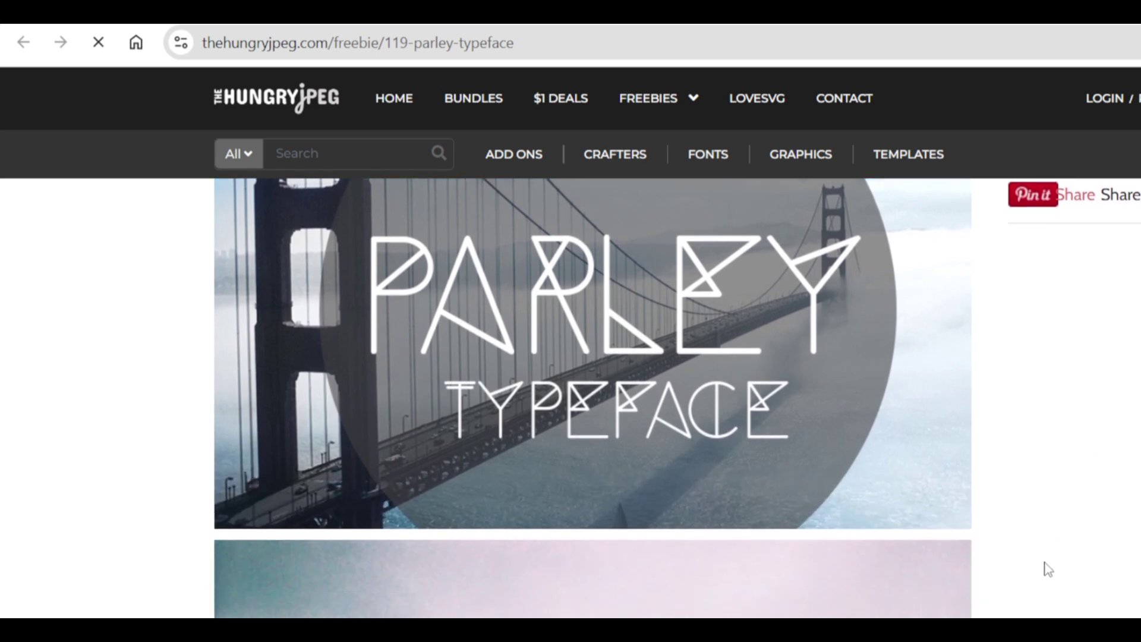
pyautogui.scroll(-15, 1019, 617)
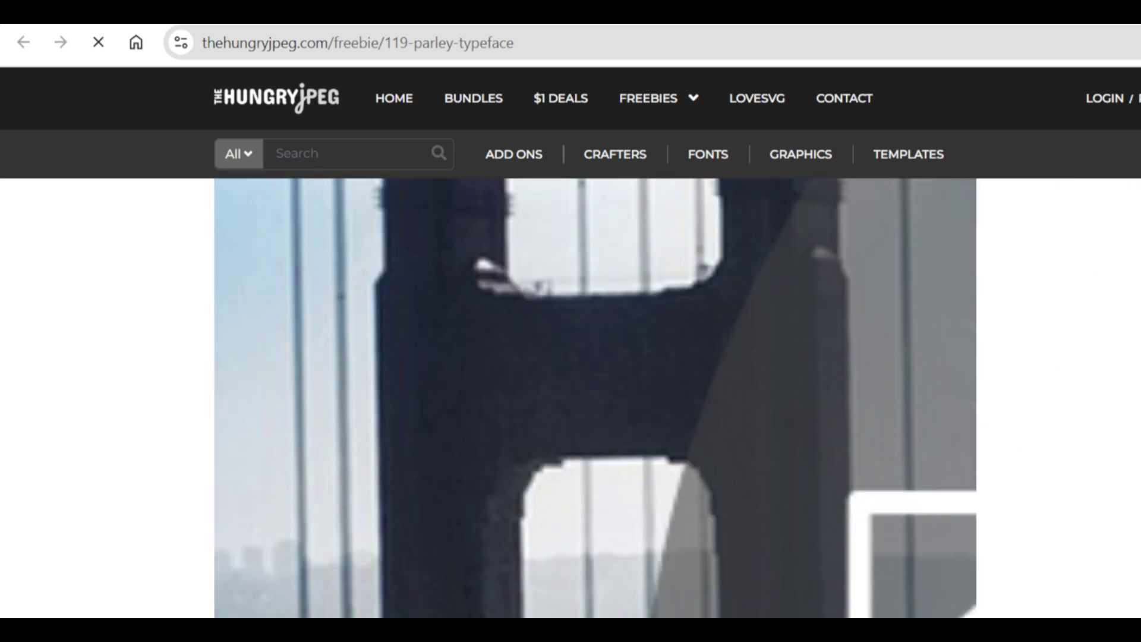
pyautogui.scroll(15, 749, 315)
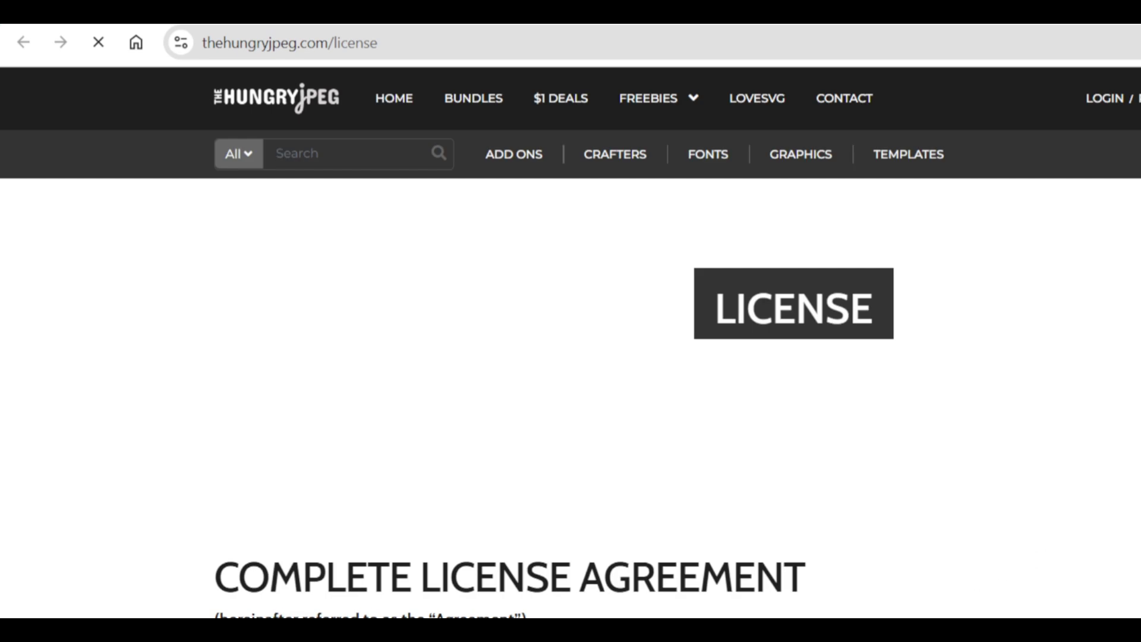
pyautogui.scroll(-5, 537, 458)
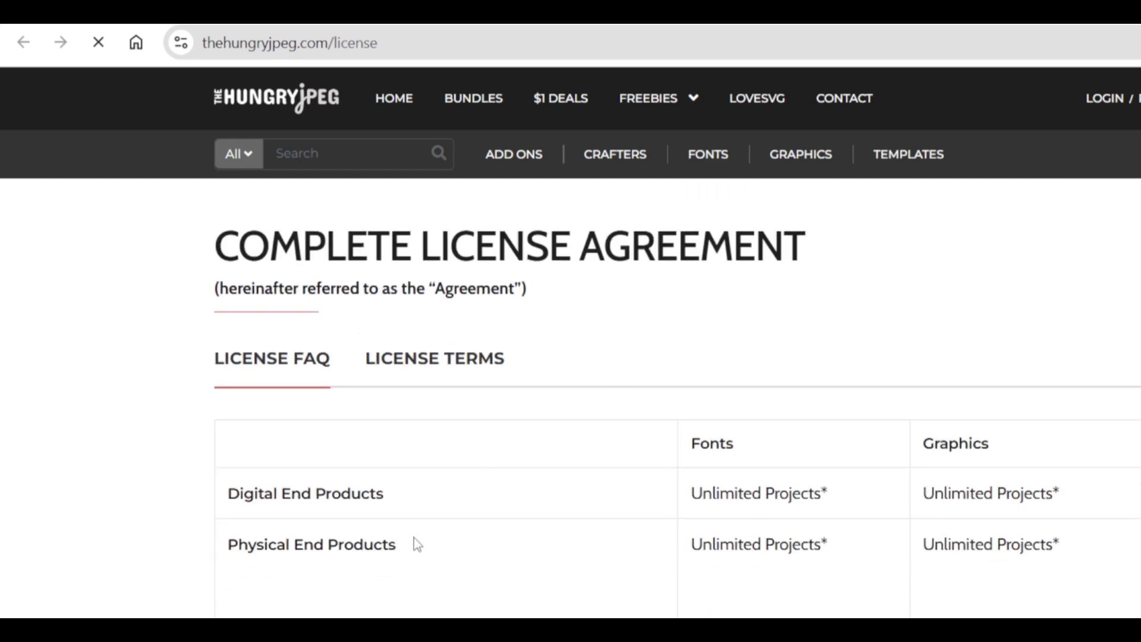
pyautogui.rightClick(1014, 222)
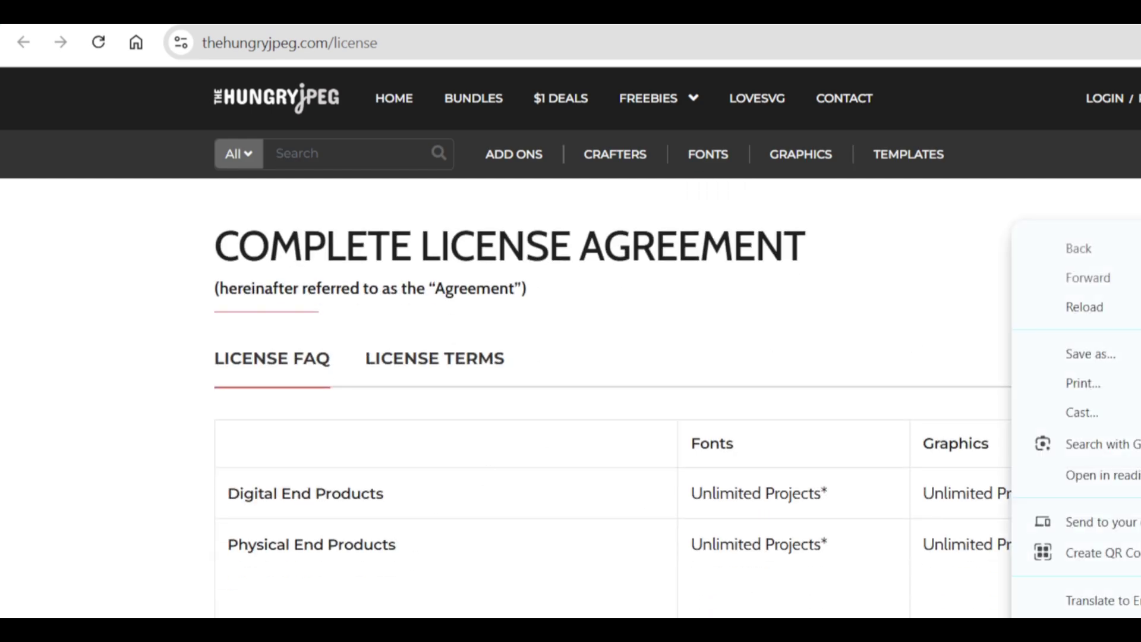
pyautogui.click(727, 396)
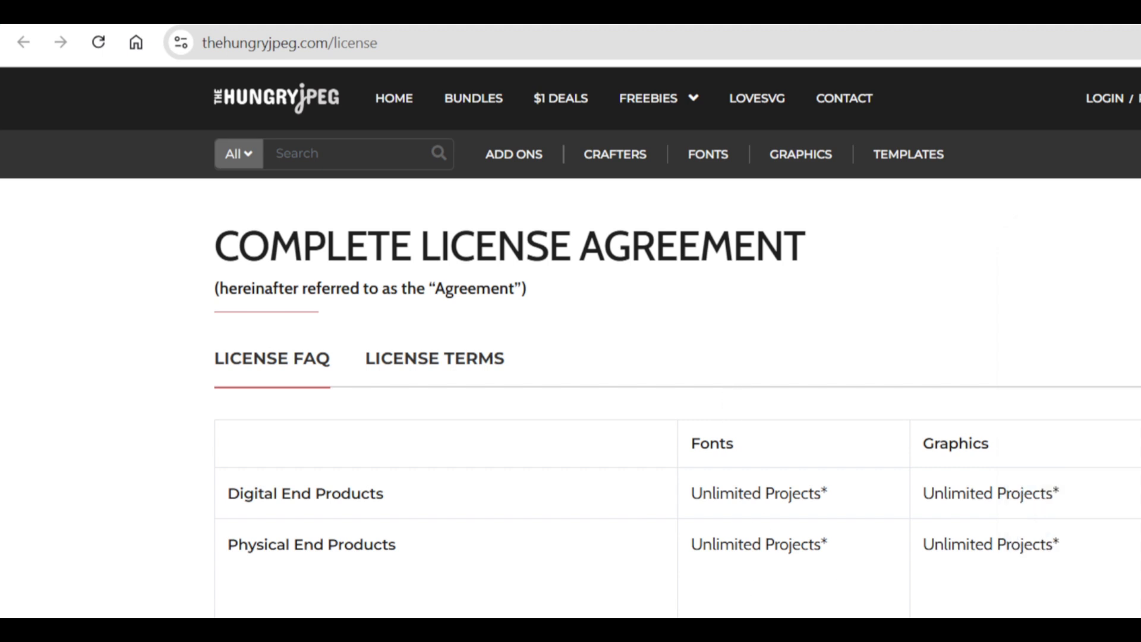
pyautogui.scroll(-1, 1039, 451)
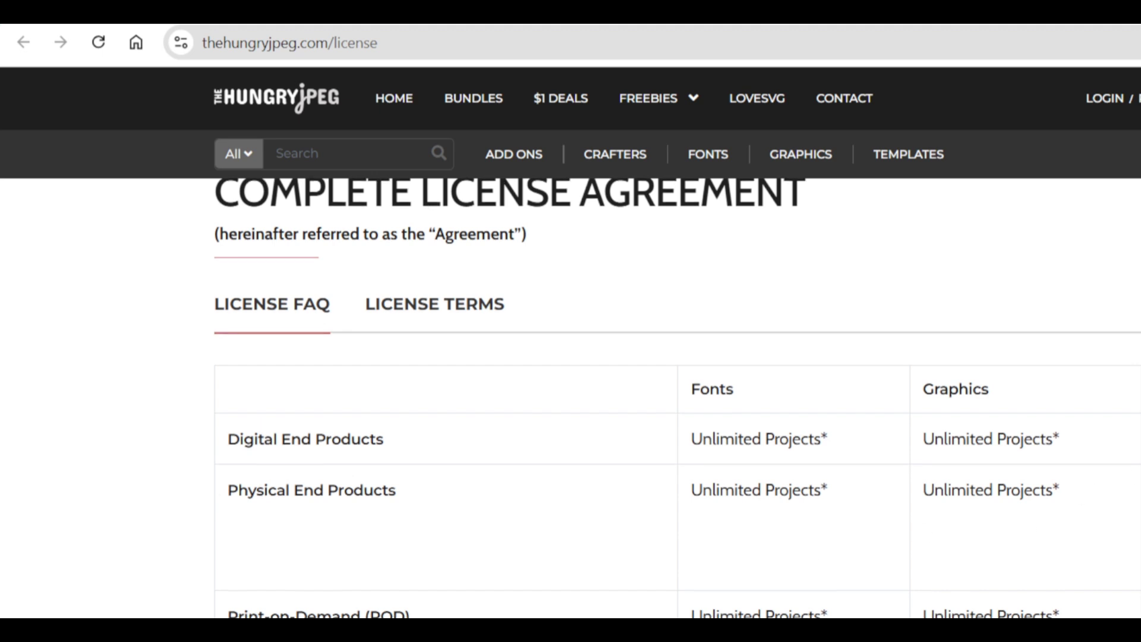
pyautogui.hotkey('alt', 'Left')
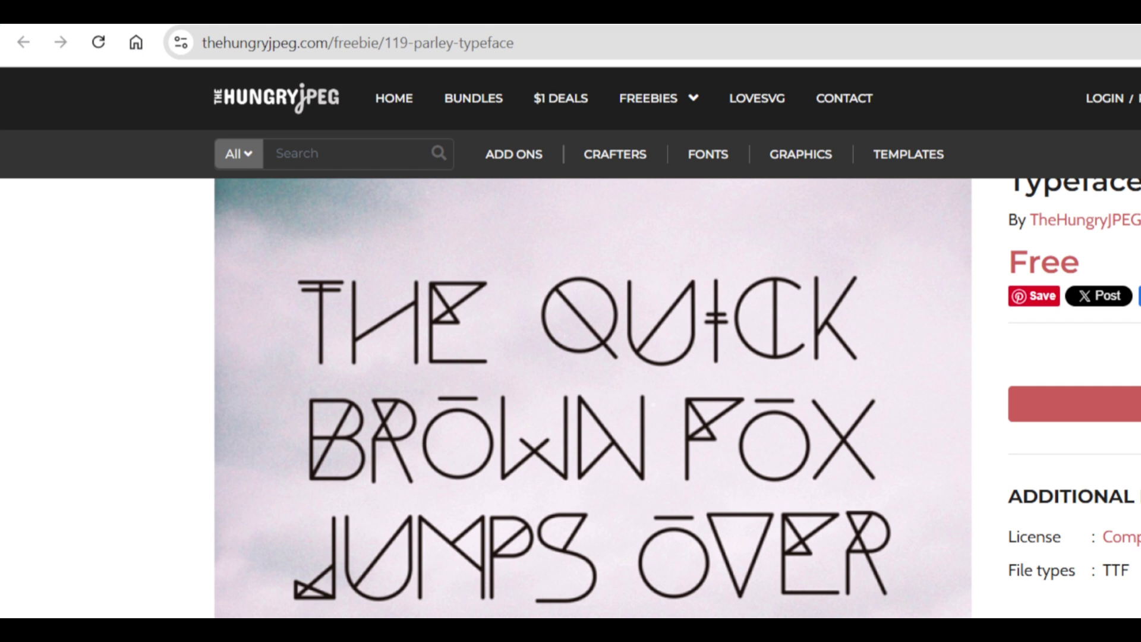
# Download the free Parley typeface and reveal its 2.54 MB archive on the desktop
pyautogui.click(1076, 405)
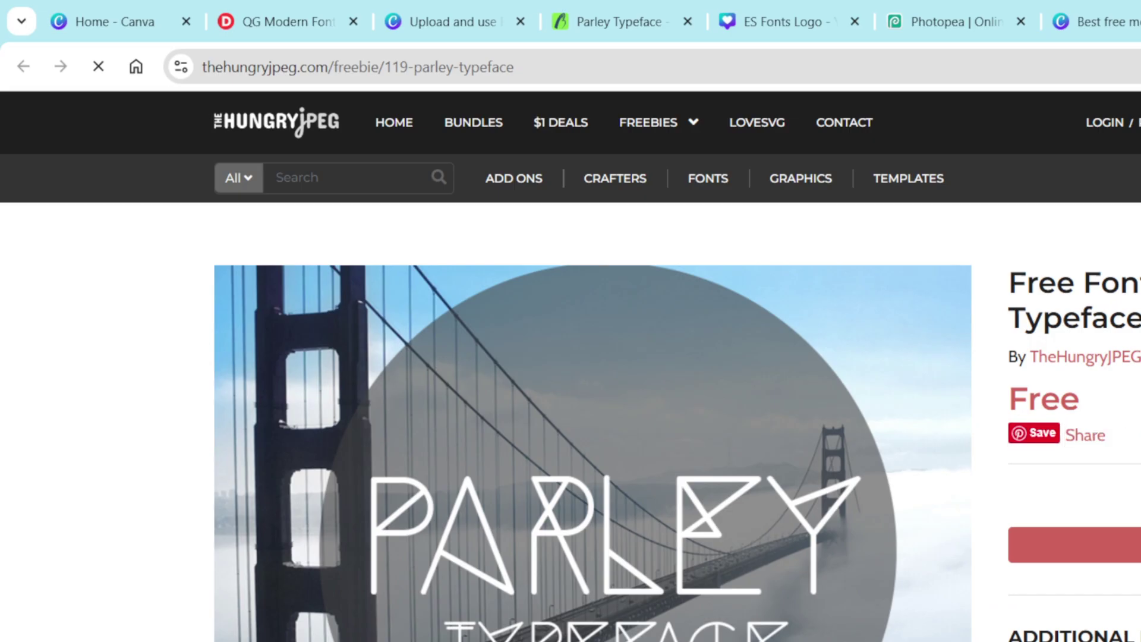
pyautogui.scroll(-1, 678, 448)
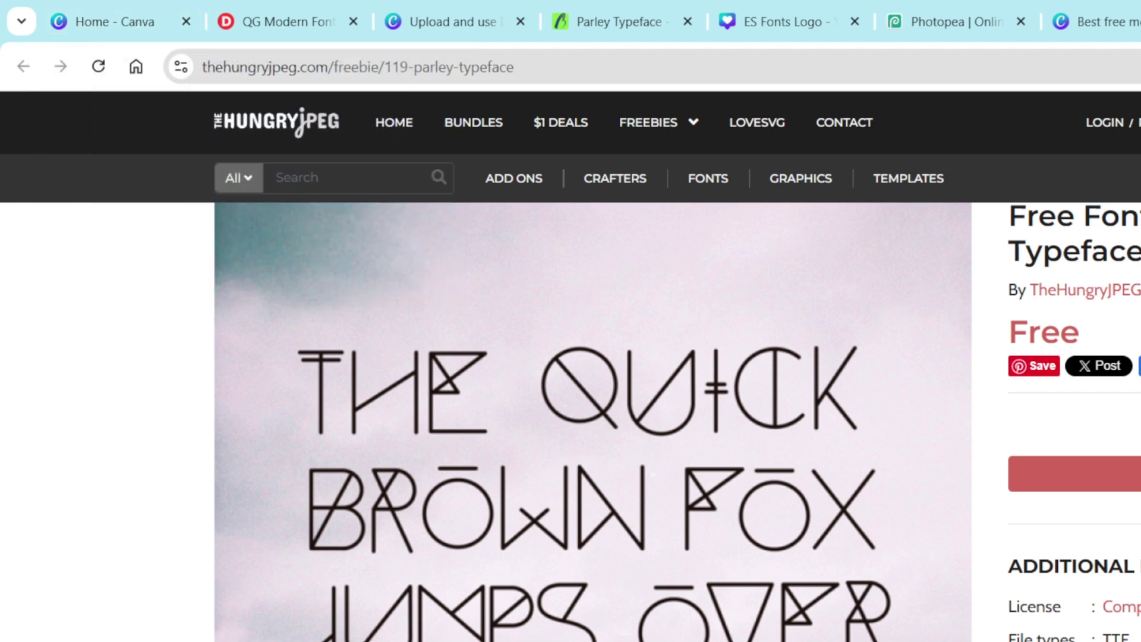
pyautogui.press('super+d')
pyautogui.moveTo(130, 128); pyautogui.dragTo(138, 86)
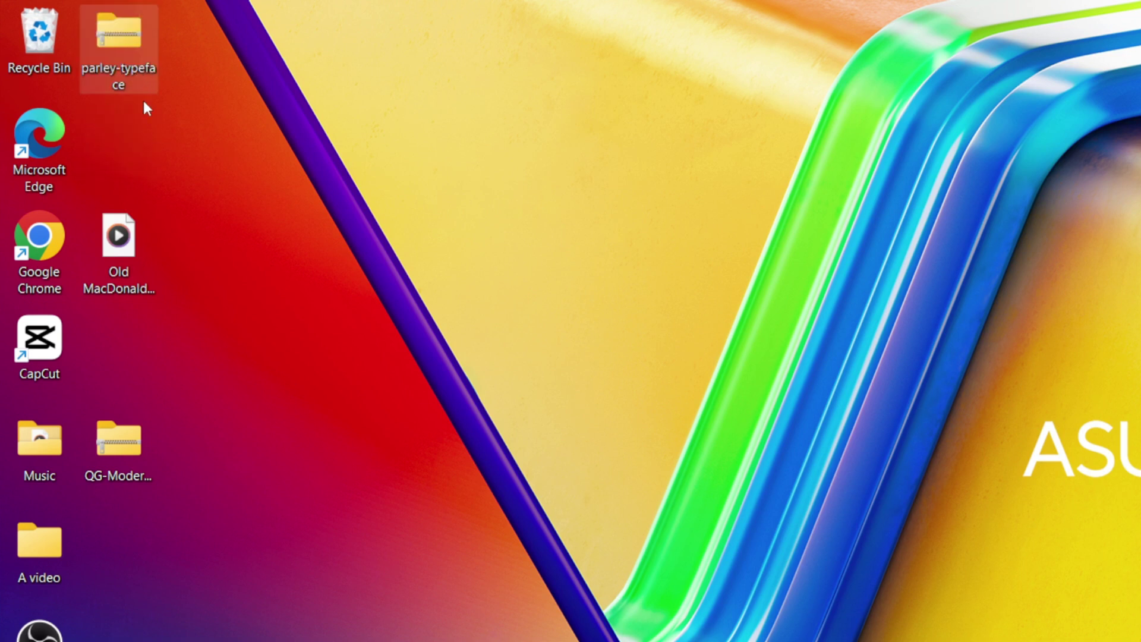
# Extract the Parley zip archive into the suggested parley-typeface desktop folder
pyautogui.click(123, 36)
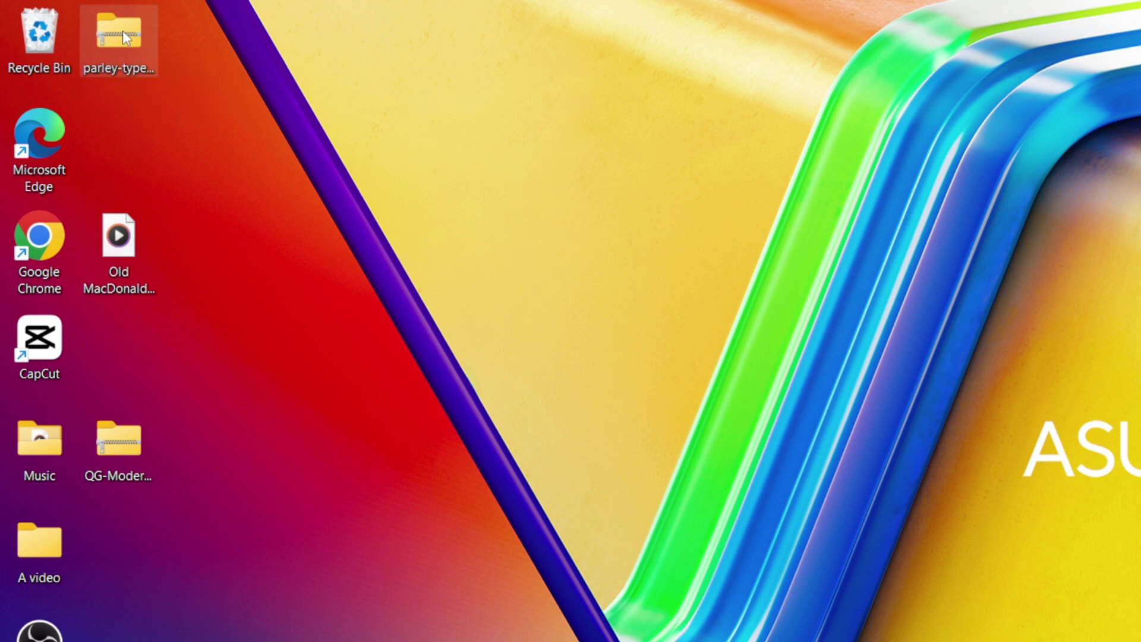
pyautogui.rightClick(123, 35)
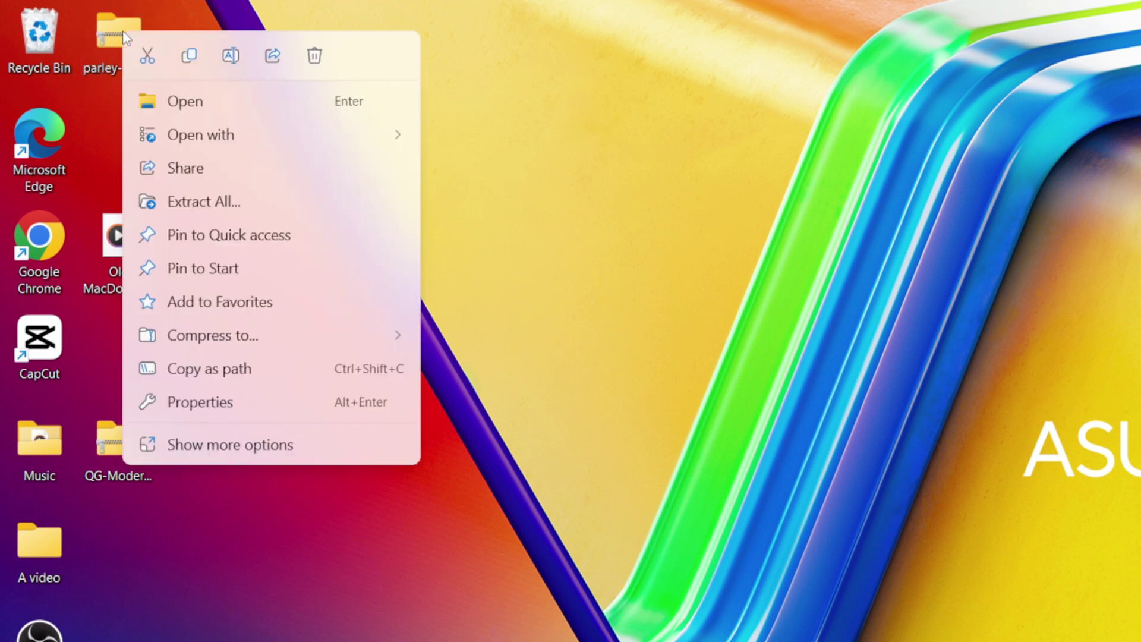
pyautogui.click(191, 204)
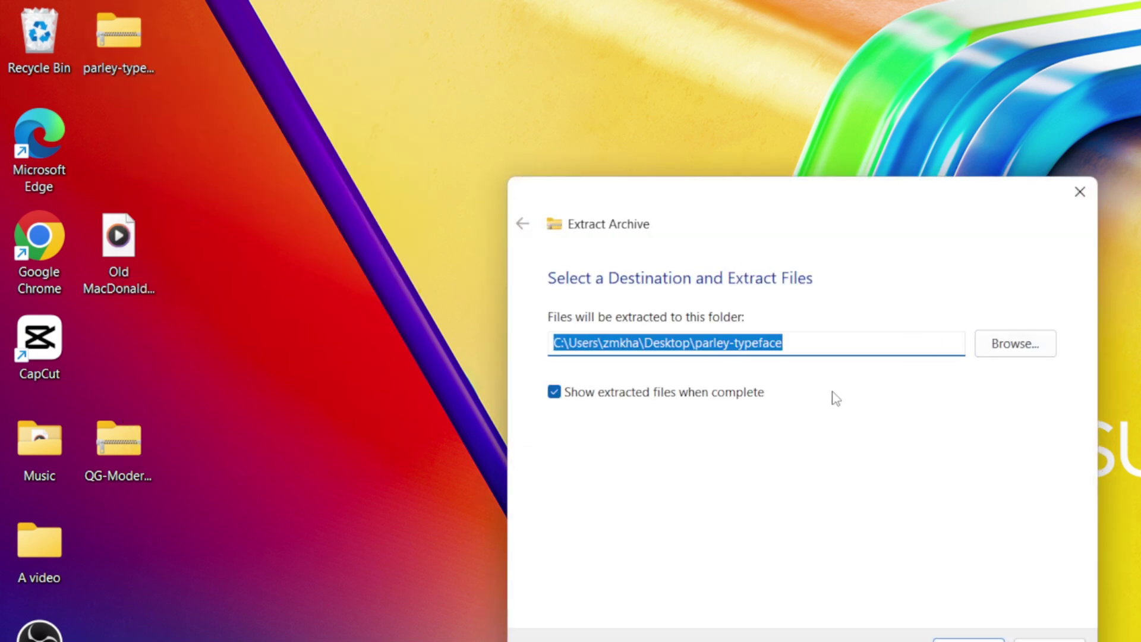
pyautogui.click(969, 639)
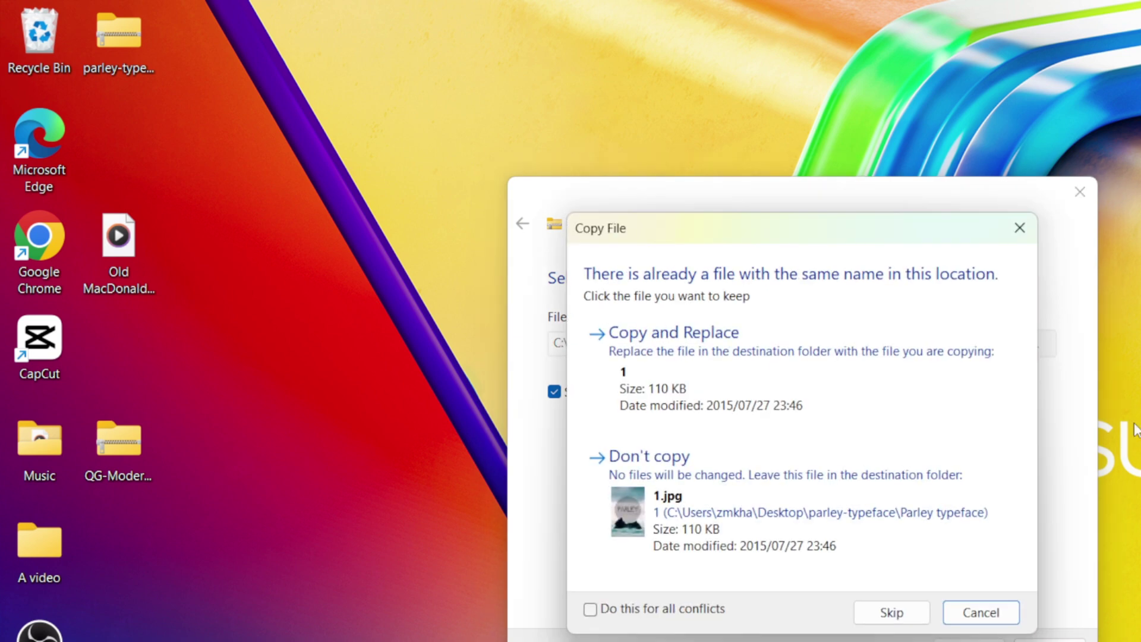
# Skip the three duplicate files, then cancel and close the extraction wizard
pyautogui.click(902, 618)
pyautogui.click(902, 618)
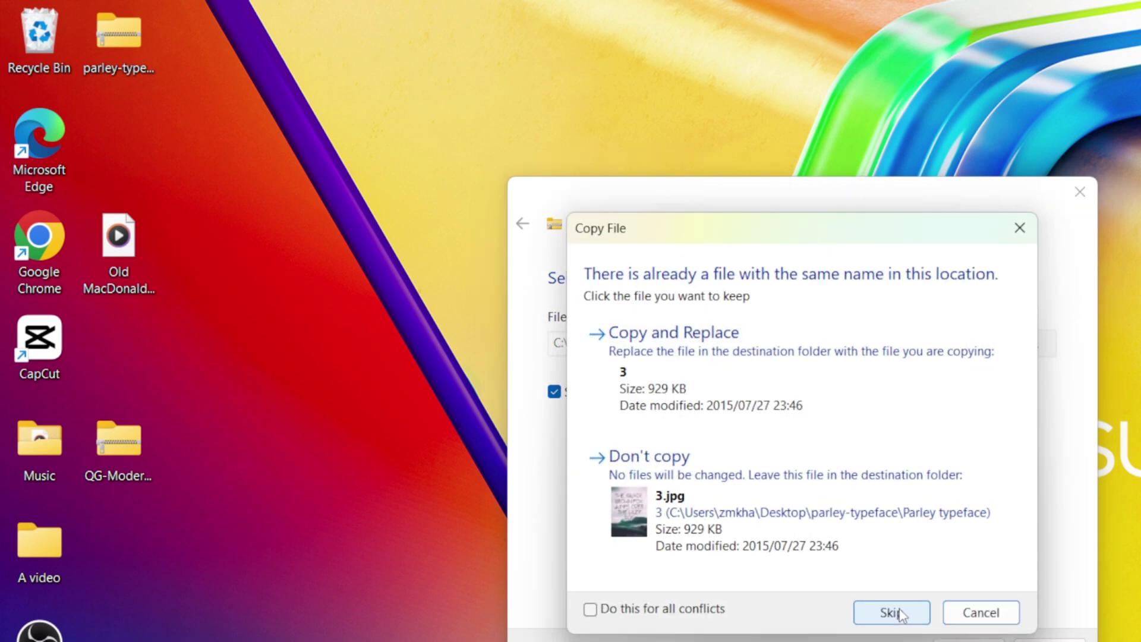
pyautogui.click(904, 618)
pyautogui.click(971, 614)
pyautogui.click(1049, 631)
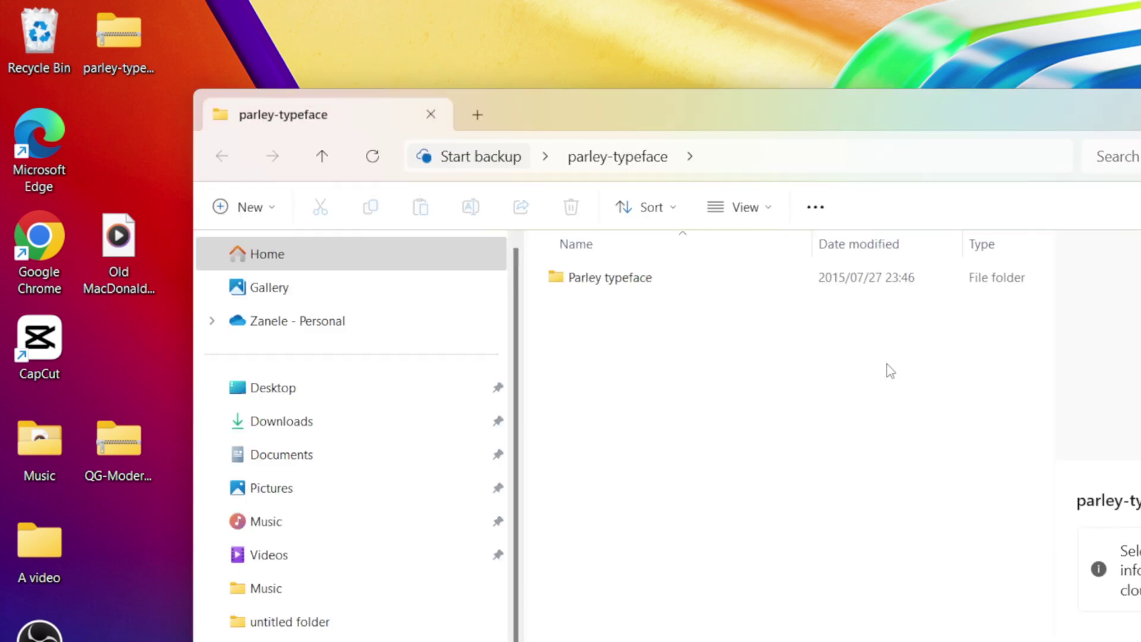
# Look inside the Parley typeface folder, then hide the Explorer window with Win+D
pyautogui.doubleClick(603, 288)
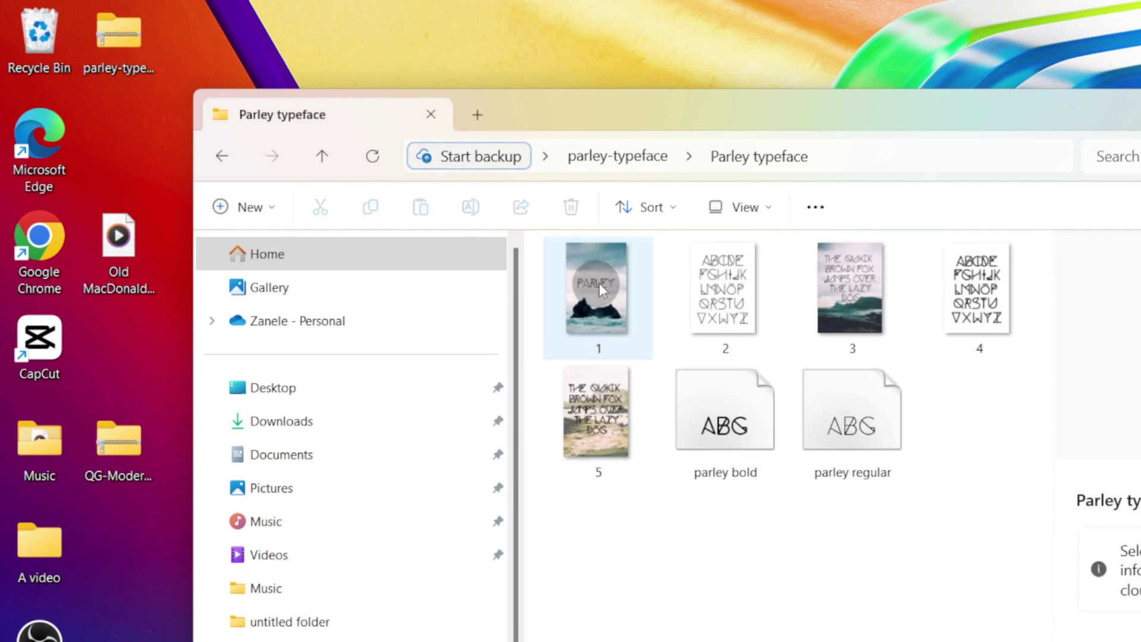
pyautogui.moveTo(725, 427)
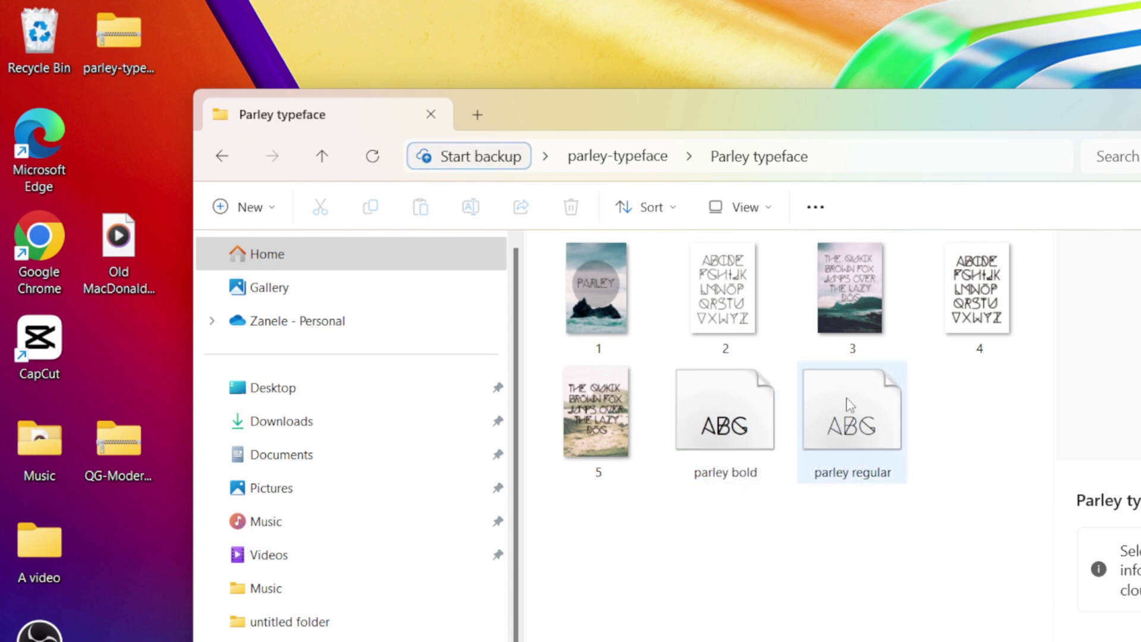
pyautogui.moveTo(851, 440)
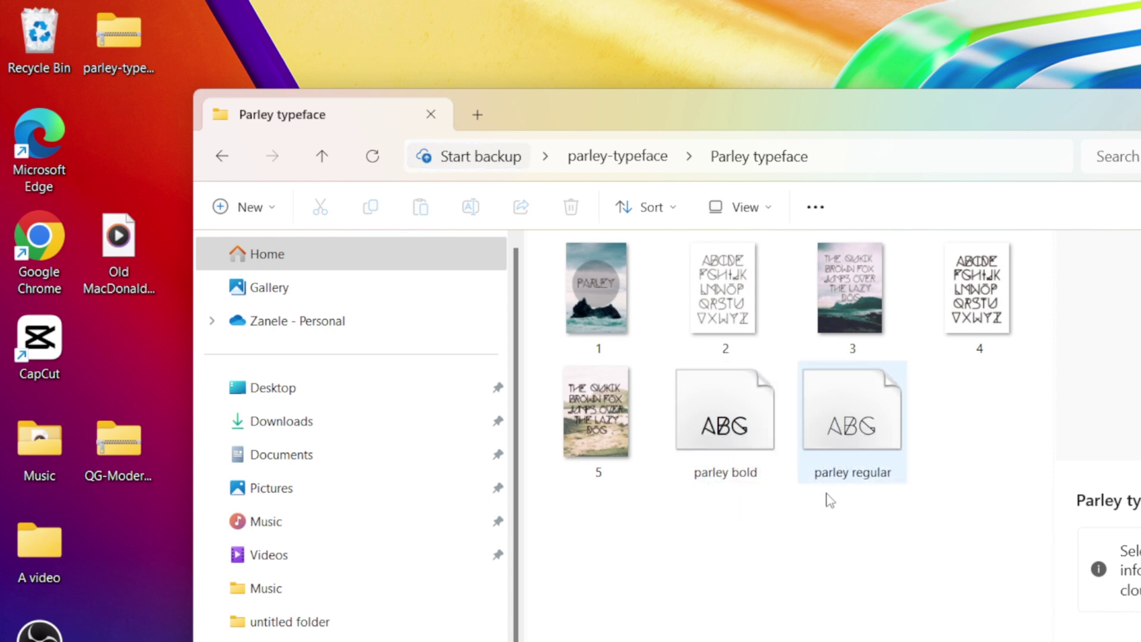
pyautogui.press('super+d')
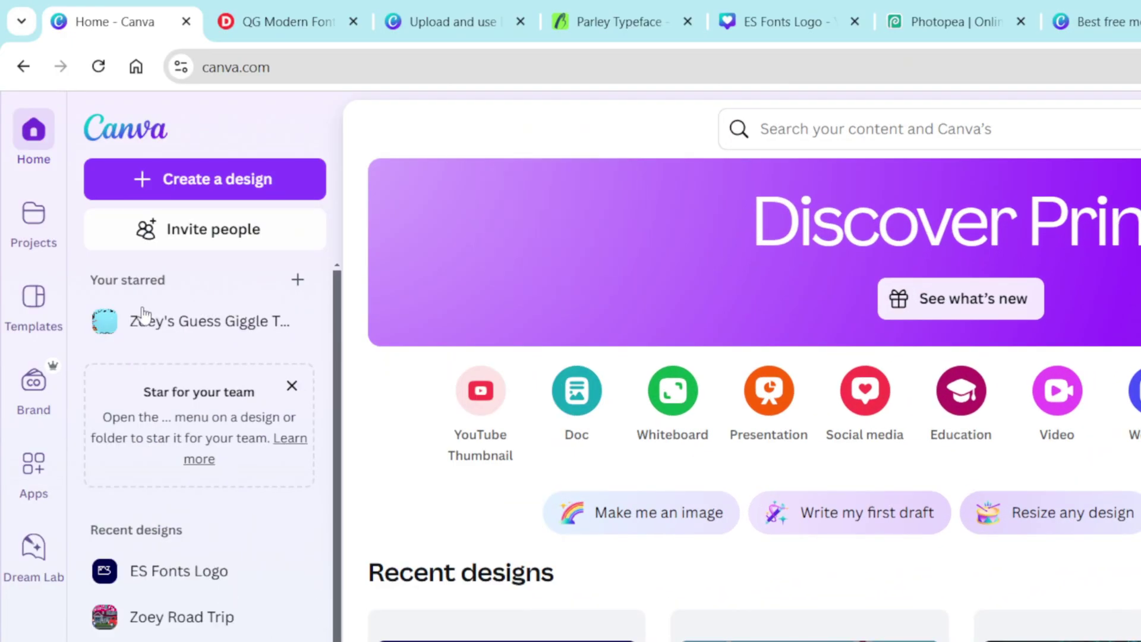
# In Brand Kits, scroll to the kit's Fonts section and choose Add new to upload a font
pyautogui.click(30, 395)
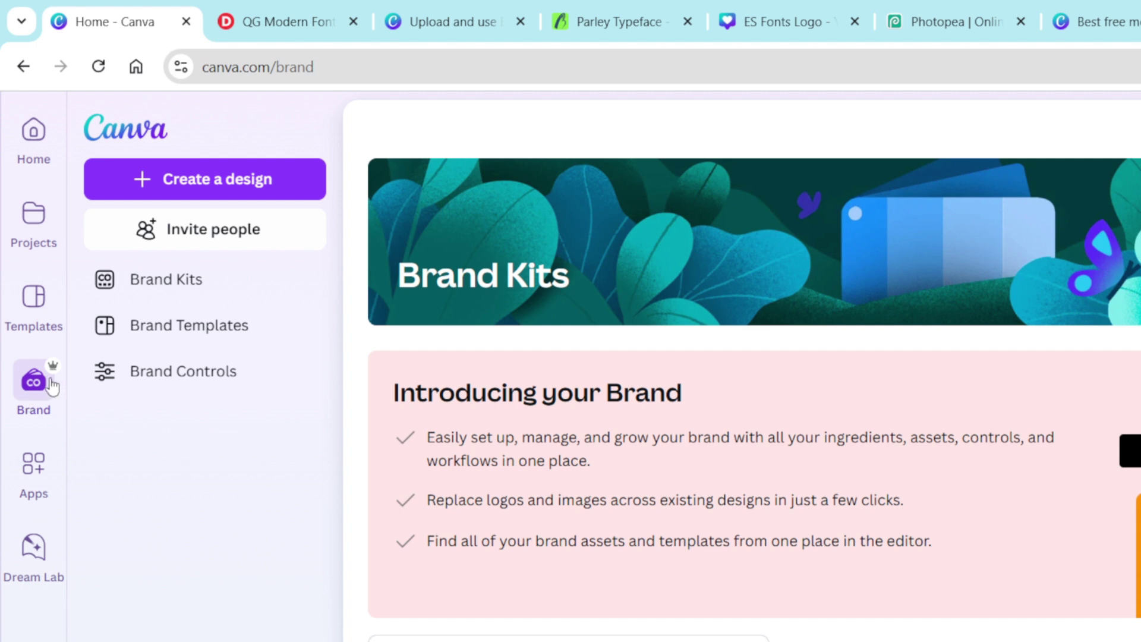
pyautogui.click(179, 286)
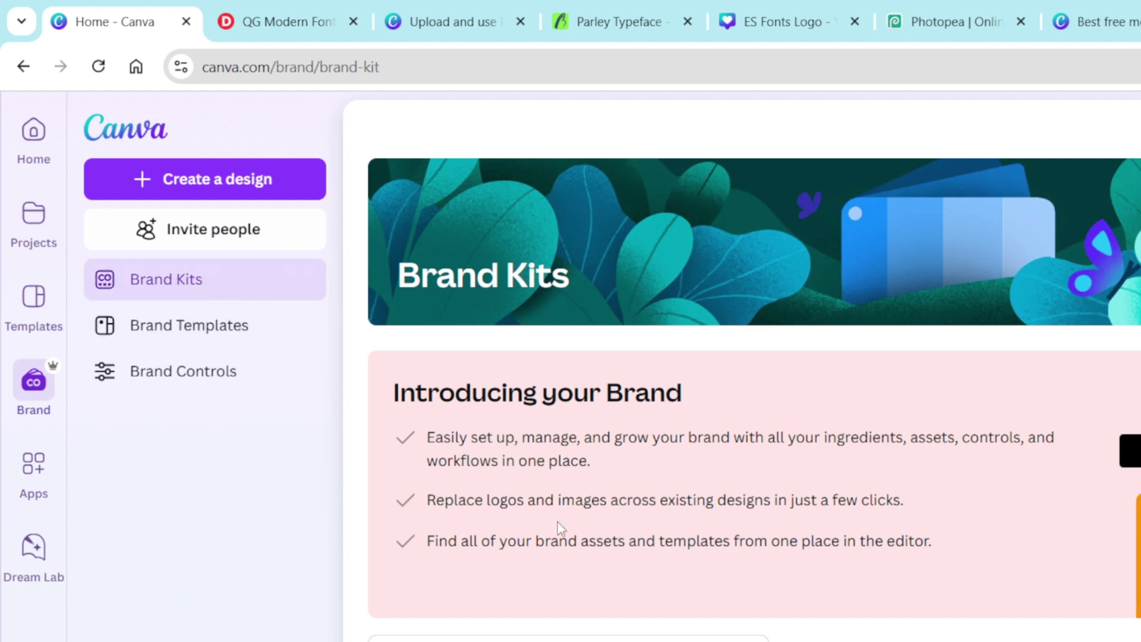
pyautogui.scroll(-2, 642, 635)
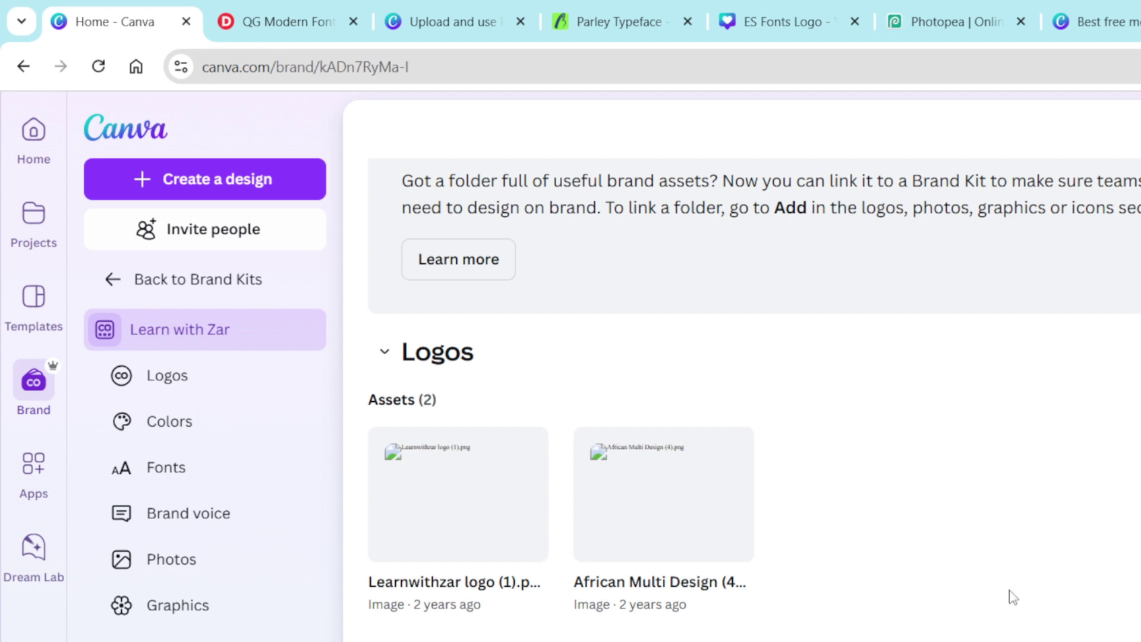
pyautogui.scroll(-5, 1005, 633)
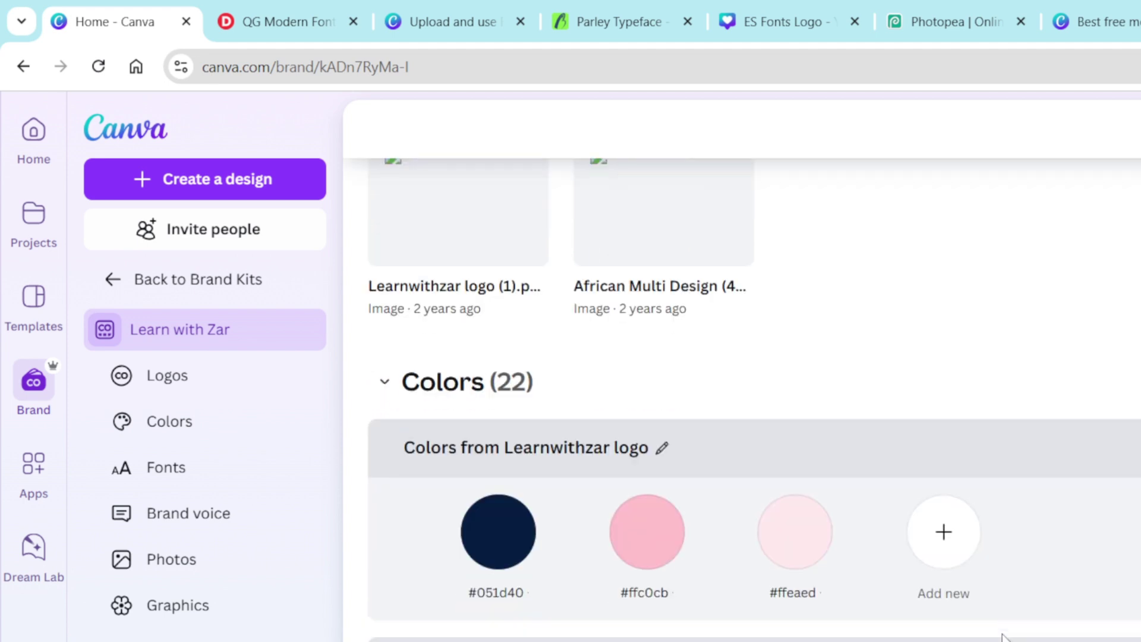
pyautogui.scroll(-8, 1002, 634)
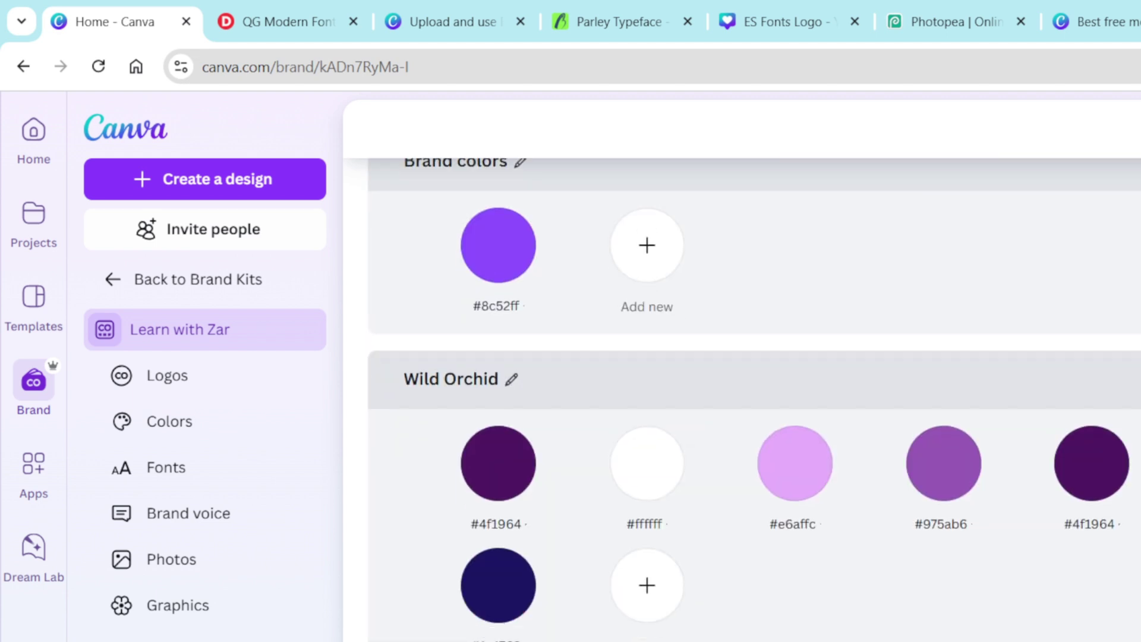
pyautogui.scroll(-14, 754, 400)
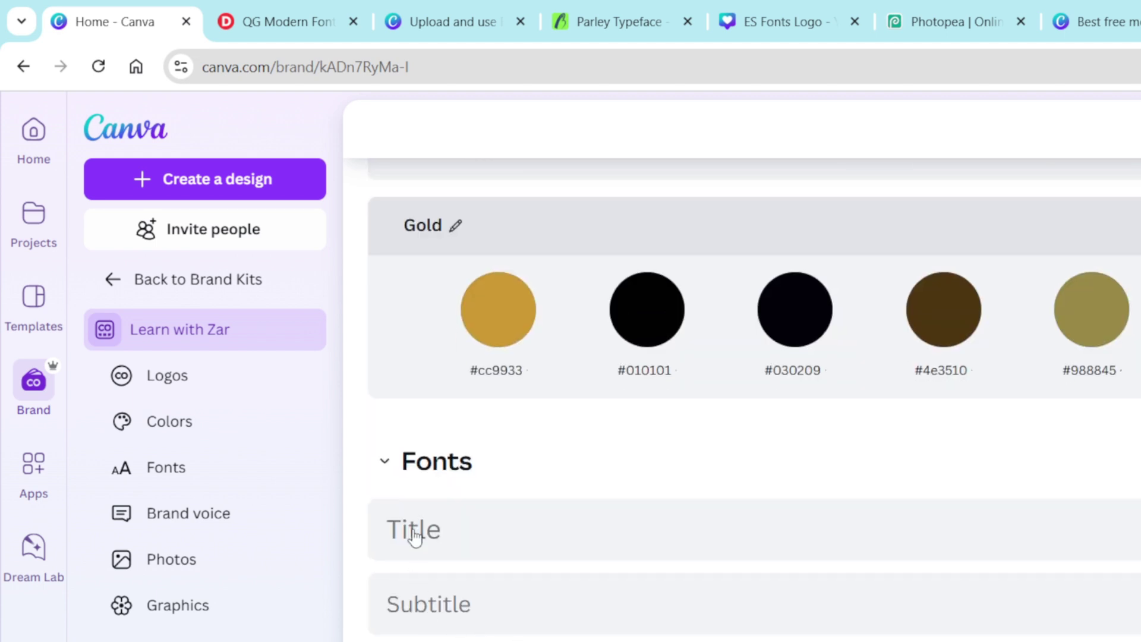
pyautogui.scroll(-2, 530, 565)
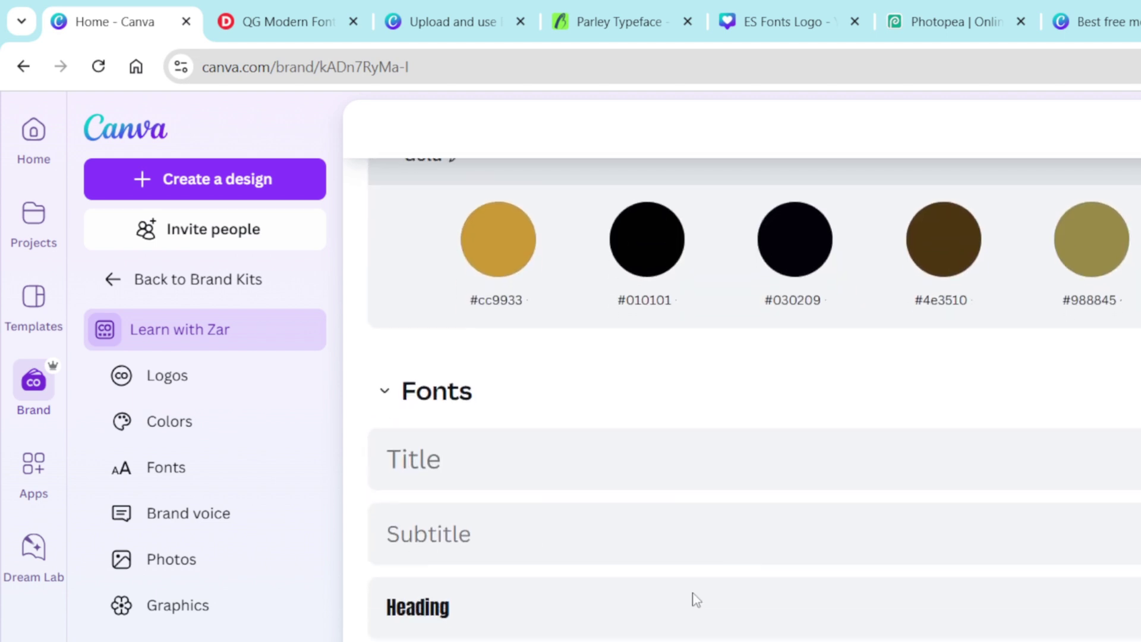
pyautogui.scroll(-5, 659, 637)
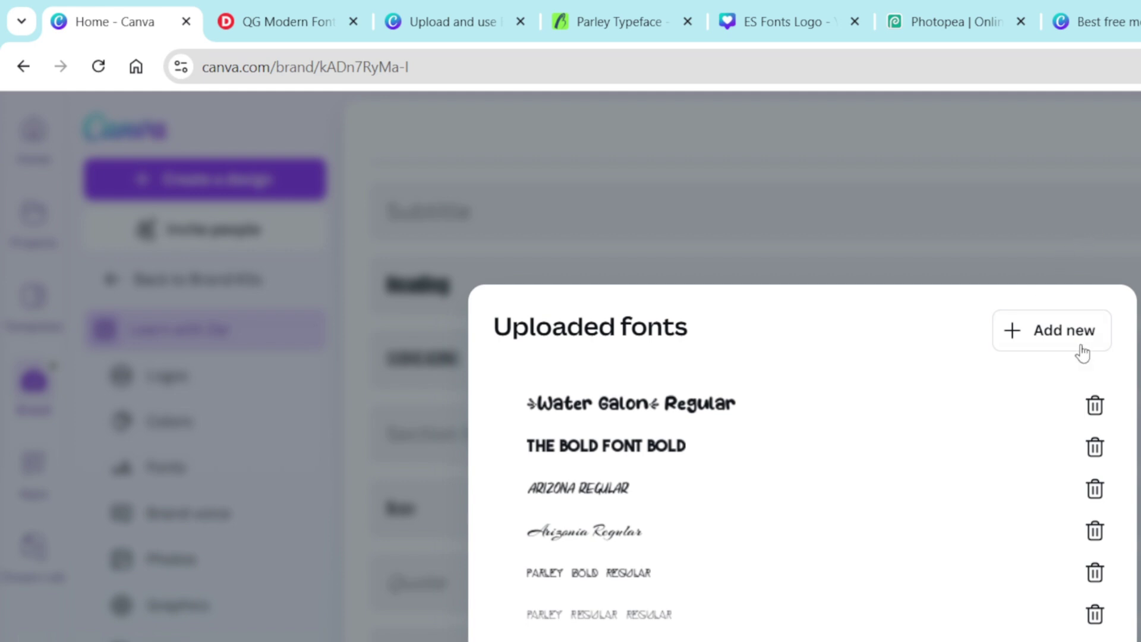
pyautogui.click(1082, 350)
pyautogui.press('Escape')
pyautogui.scroll(5, 1090, 523)
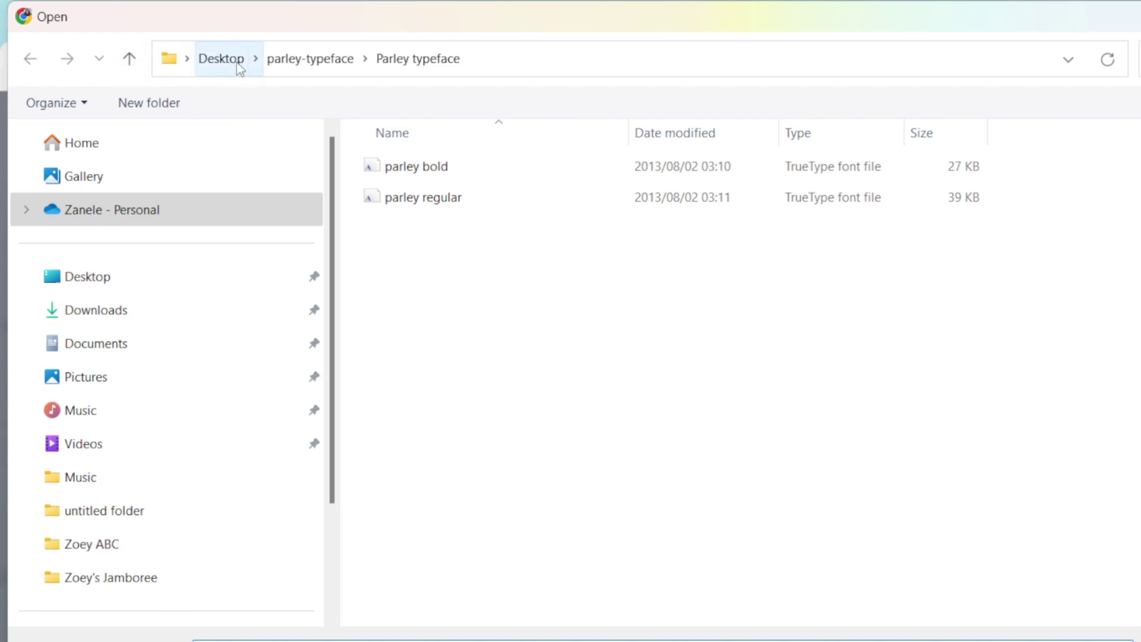
# Upload parley bold and parley regular to the brand kit, accepting the font rights notice
pyautogui.click(423, 171)
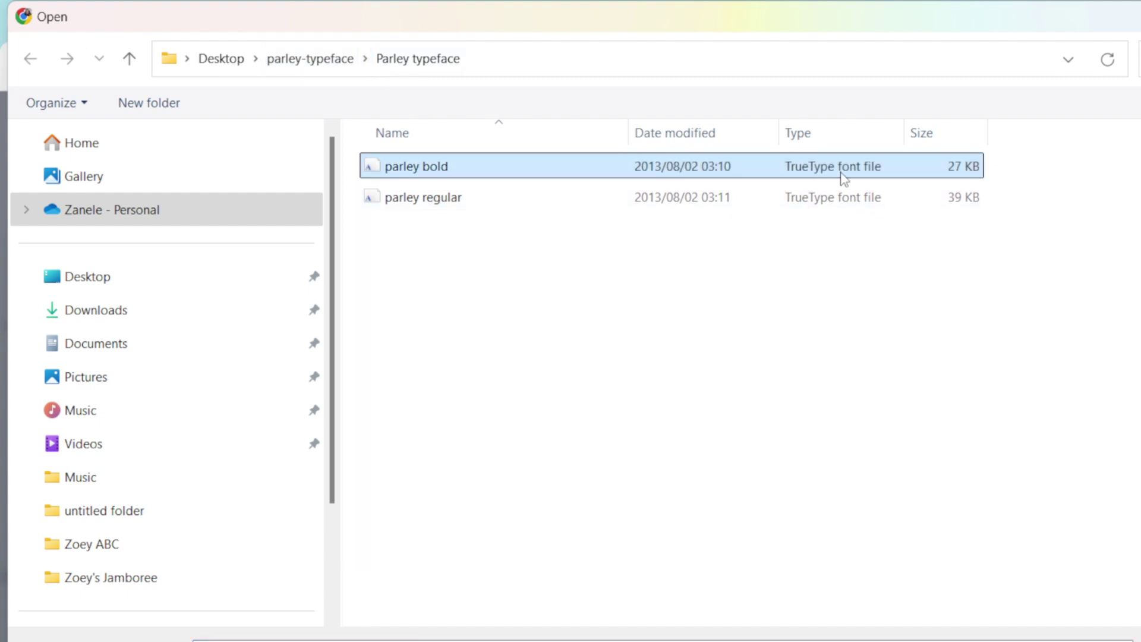
pyautogui.keyDown('shift'); pyautogui.click(508, 198); pyautogui.keyUp('shift')
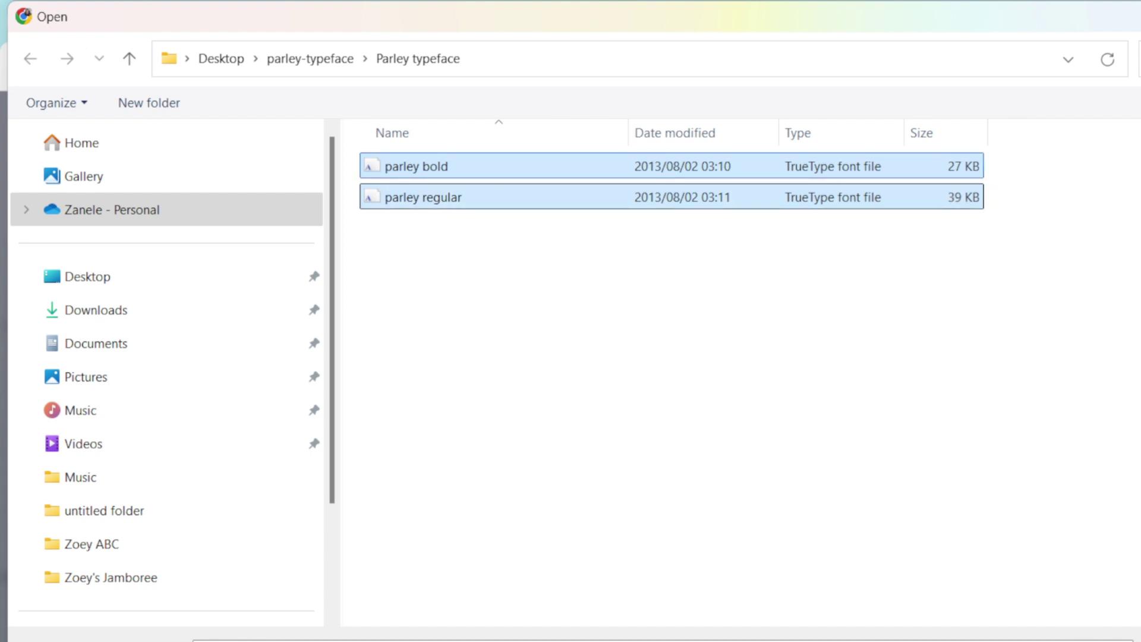
pyautogui.press('Return')
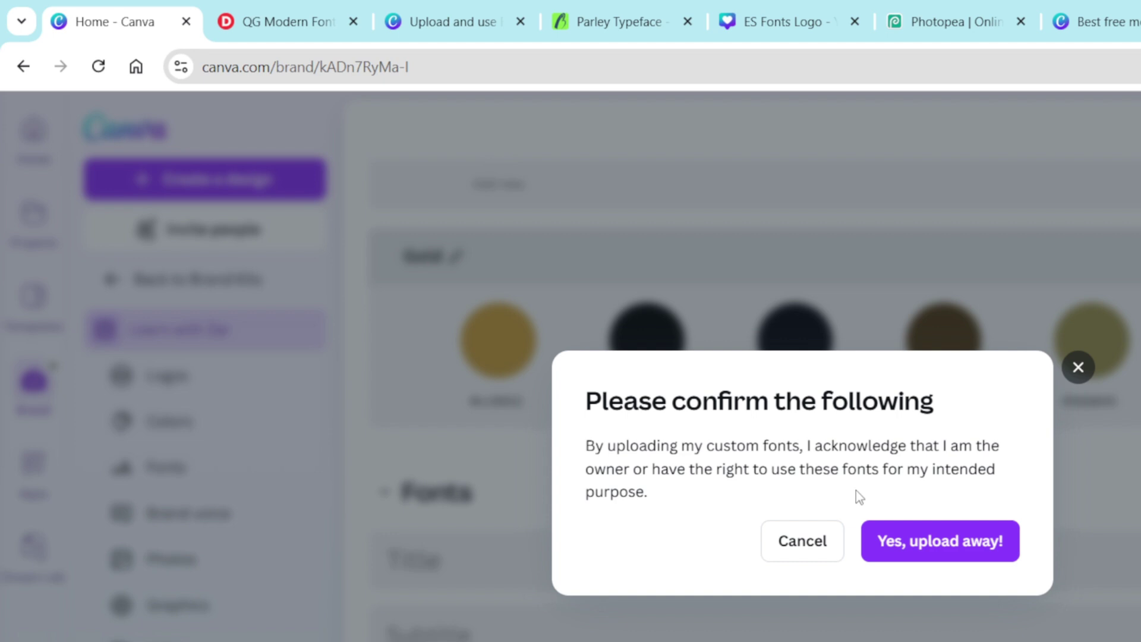
pyautogui.click(893, 561)
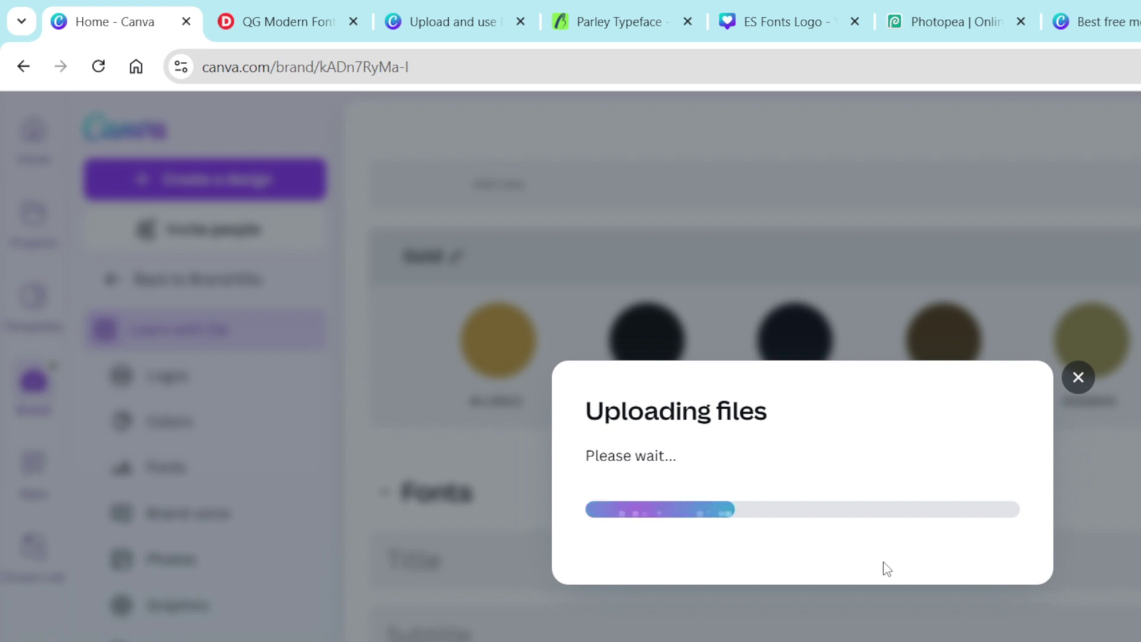
pyautogui.hotkey('alt', 'Tab')
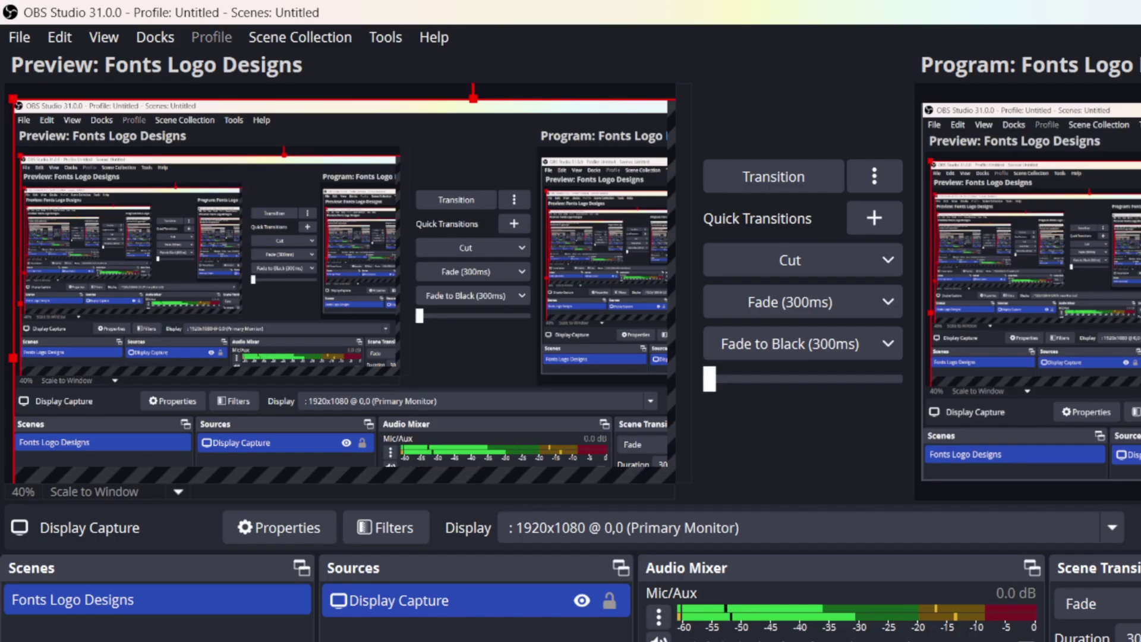
pyautogui.hotkey('alt', 'Tab')
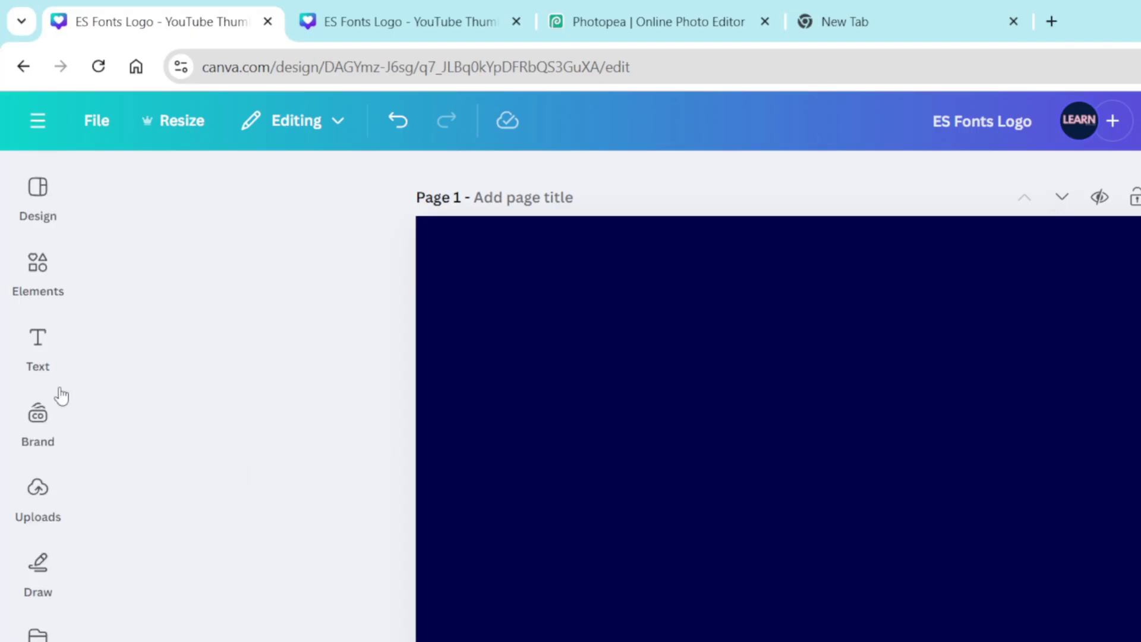
# Add a text box to the dark-blue page, enlarge and reposition it, and replace its text with ES
pyautogui.click(38, 357)
pyautogui.click(843, 362)
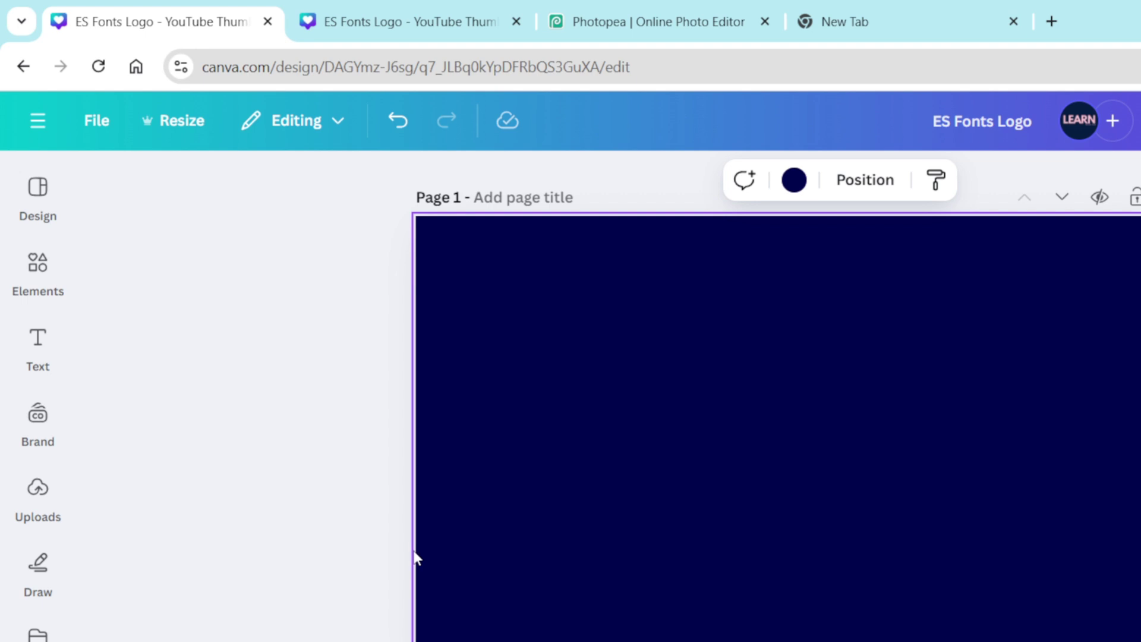
pyautogui.press('t')
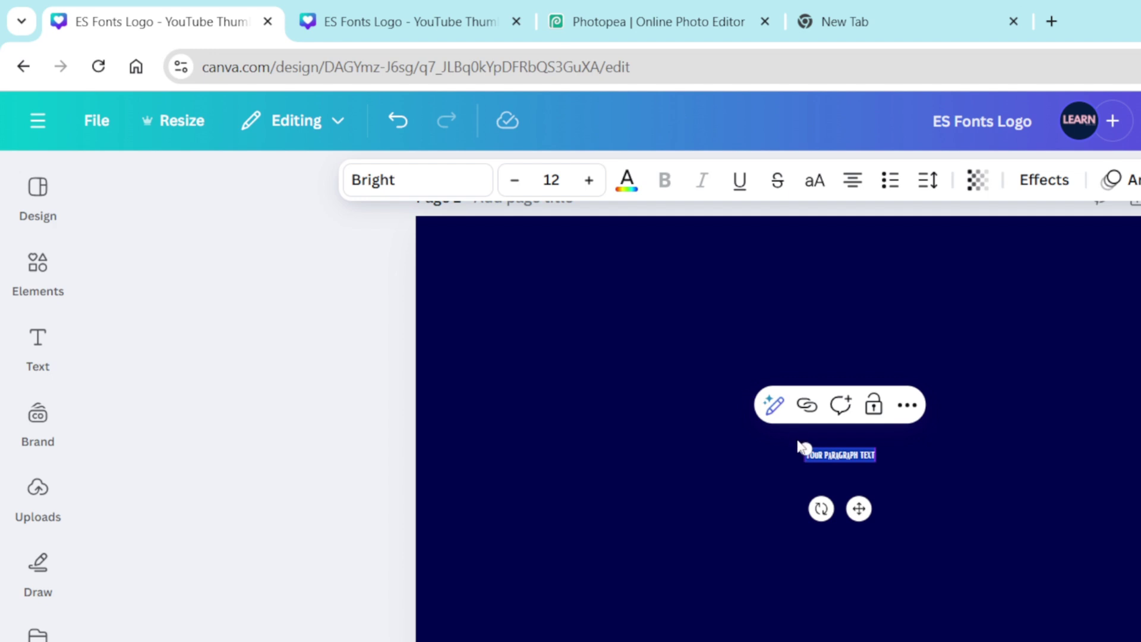
pyautogui.moveTo(803, 448); pyautogui.dragTo(162, 330)
pyautogui.click(754, 476)
pyautogui.moveTo(760, 438); pyautogui.dragTo(1011, 452)
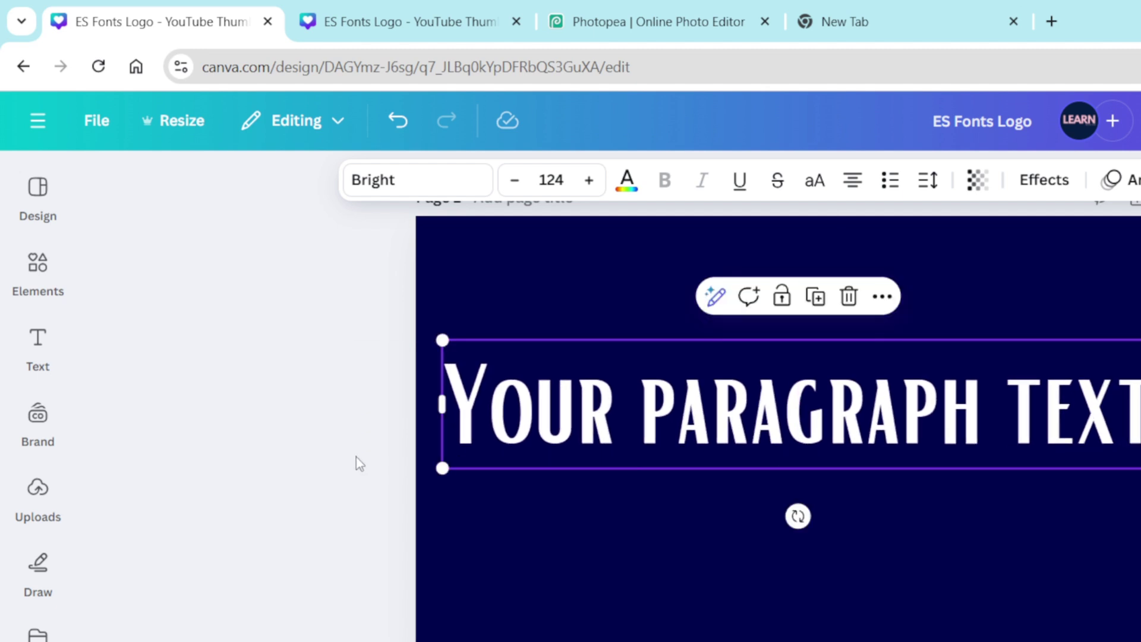
pyautogui.doubleClick(647, 440)
pyautogui.hotkey('ctrl', 'a')
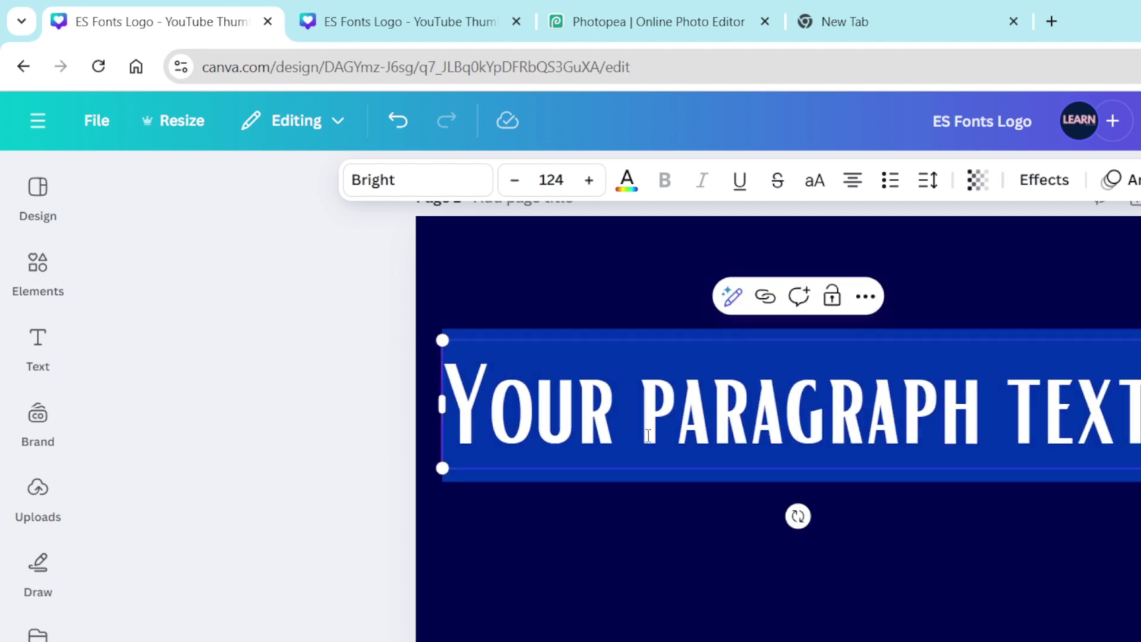
pyautogui.write('ES')
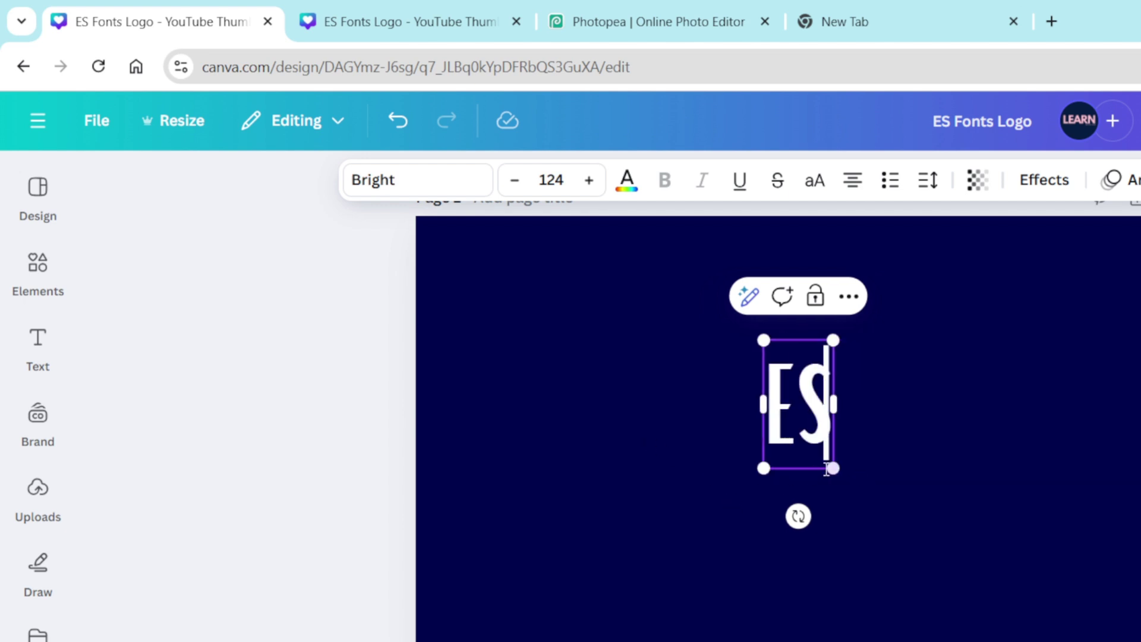
# Enlarge the ES text to size 294 and move it up onto the page's centre line
pyautogui.moveTo(833, 468); pyautogui.dragTo(1010, 618)
pyautogui.click(1001, 555)
pyautogui.click(884, 491)
pyautogui.moveTo(884, 491); pyautogui.dragTo(886, 475)
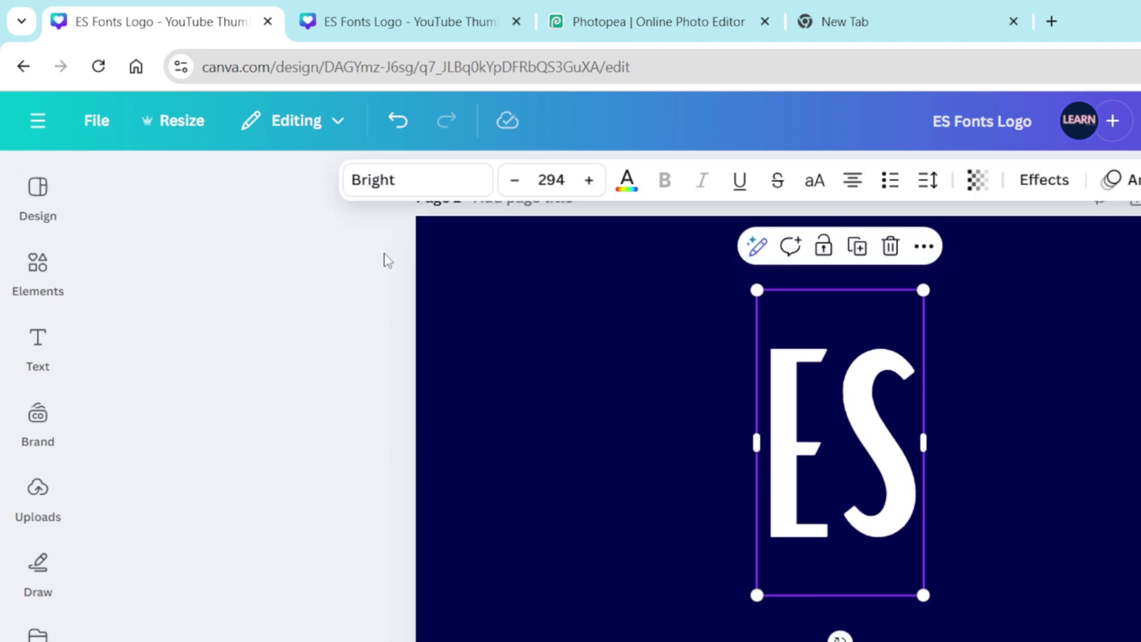
# Set ES in Parley Bold Regular, enlarge it to 392, and shift it up and left
pyautogui.click(408, 182)
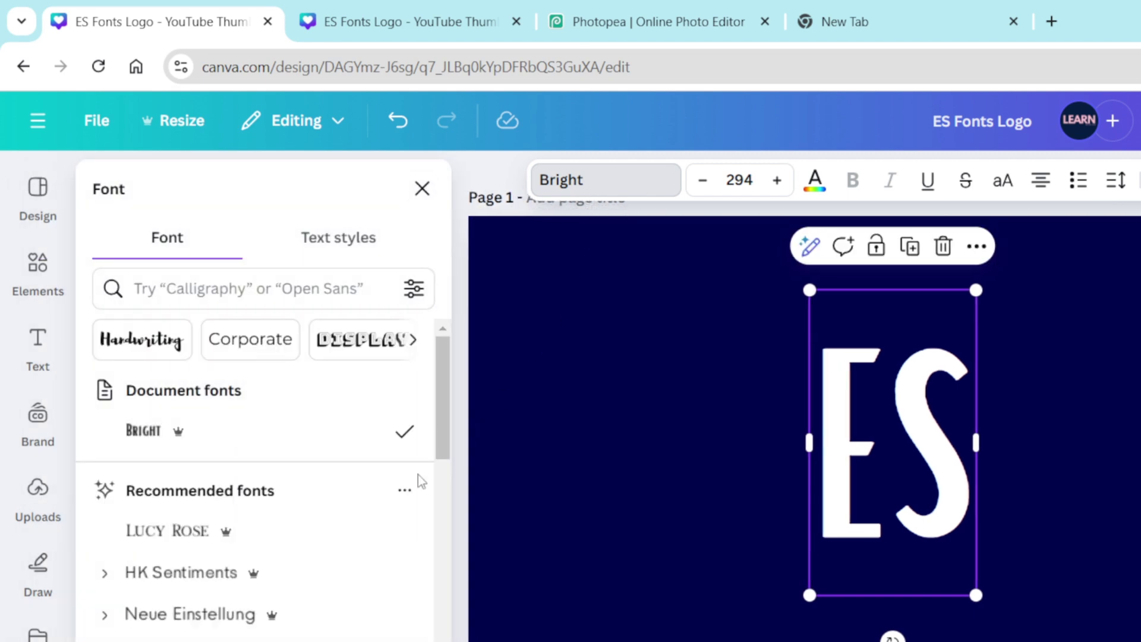
pyautogui.scroll(-1, 262, 480)
pyautogui.scroll(-7, 263, 480)
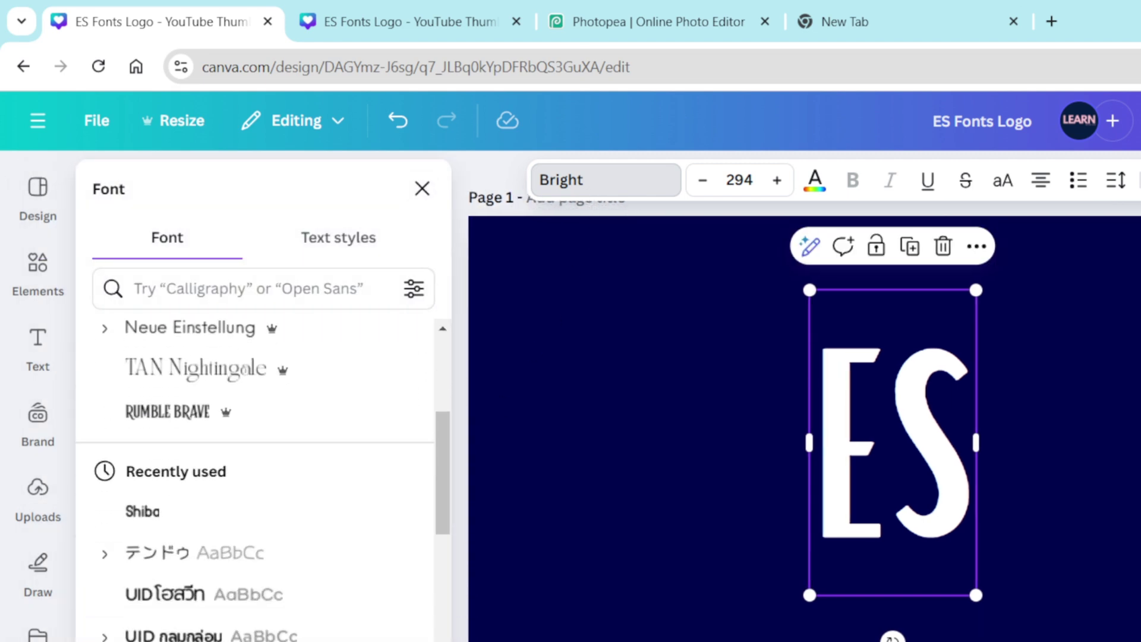
pyautogui.scroll(-1, 263, 480)
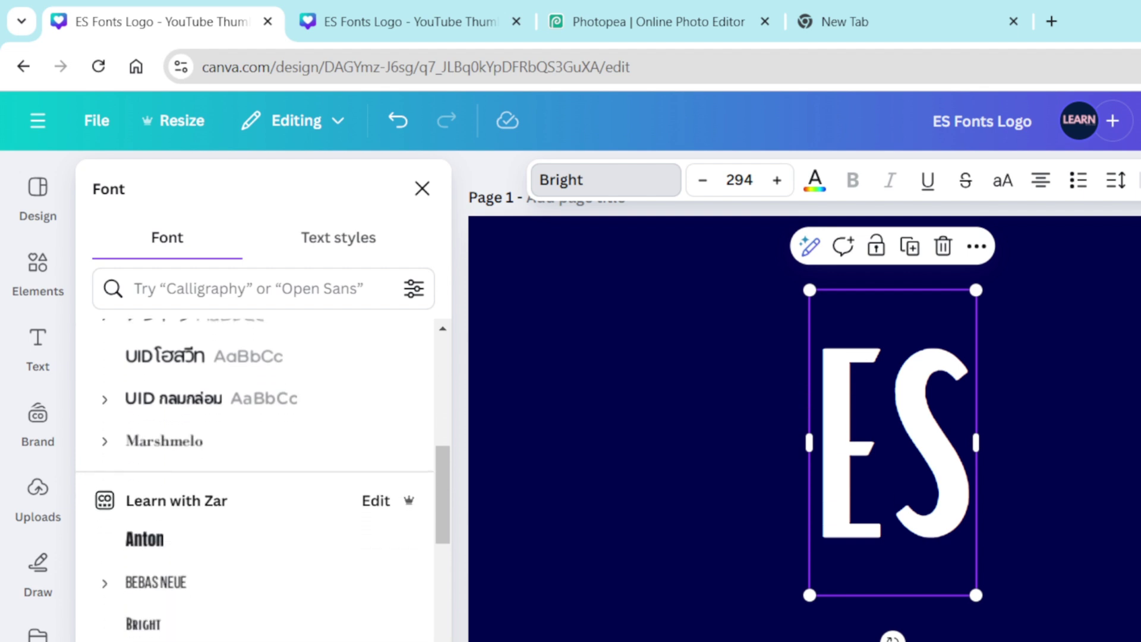
pyautogui.scroll(-4, 345, 580)
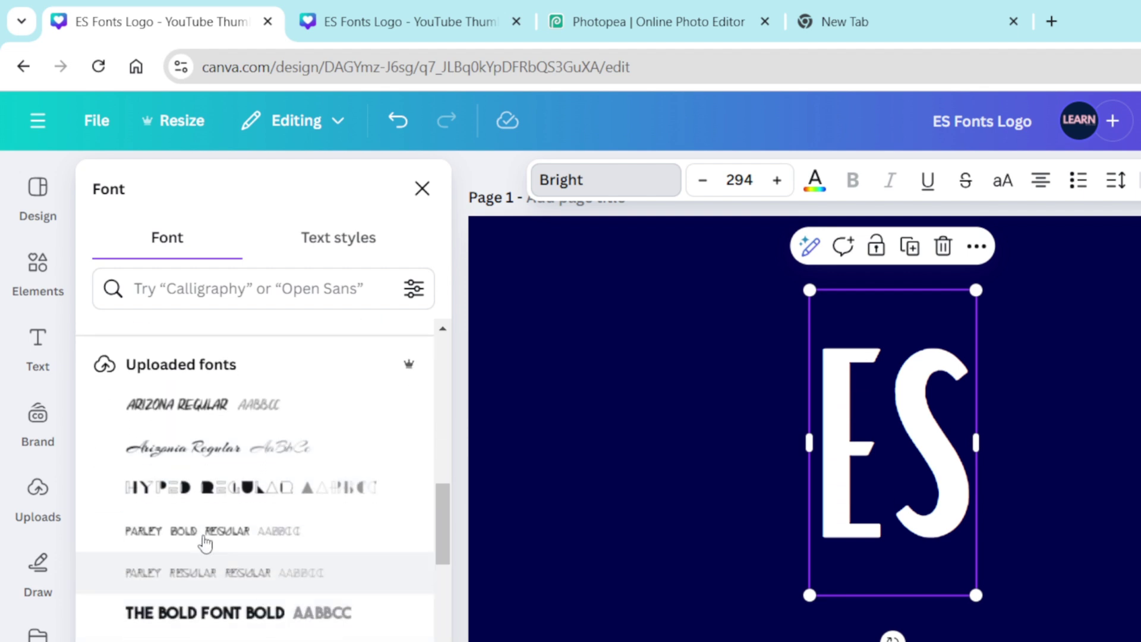
pyautogui.scroll(-1, 240, 503)
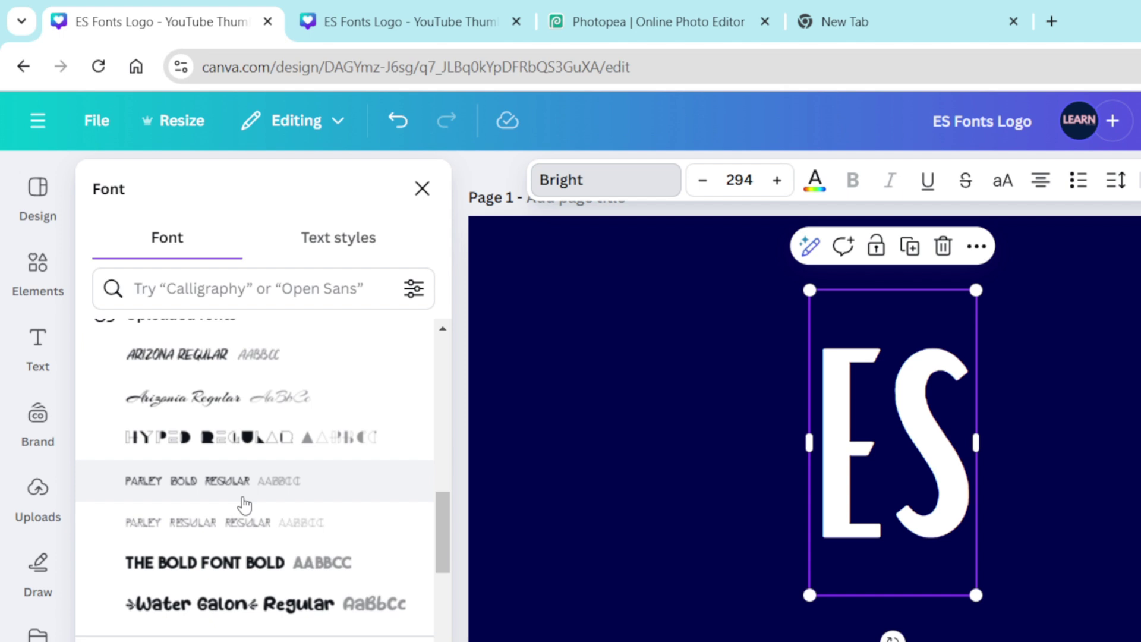
pyautogui.click(202, 486)
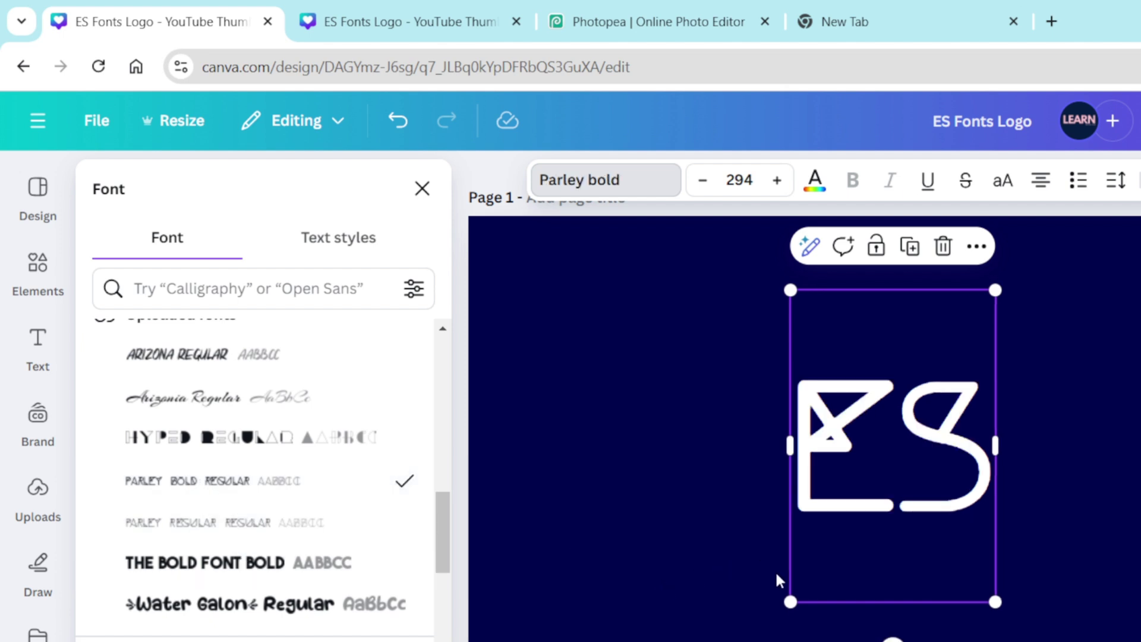
pyautogui.moveTo(790, 602); pyautogui.dragTo(723, 641)
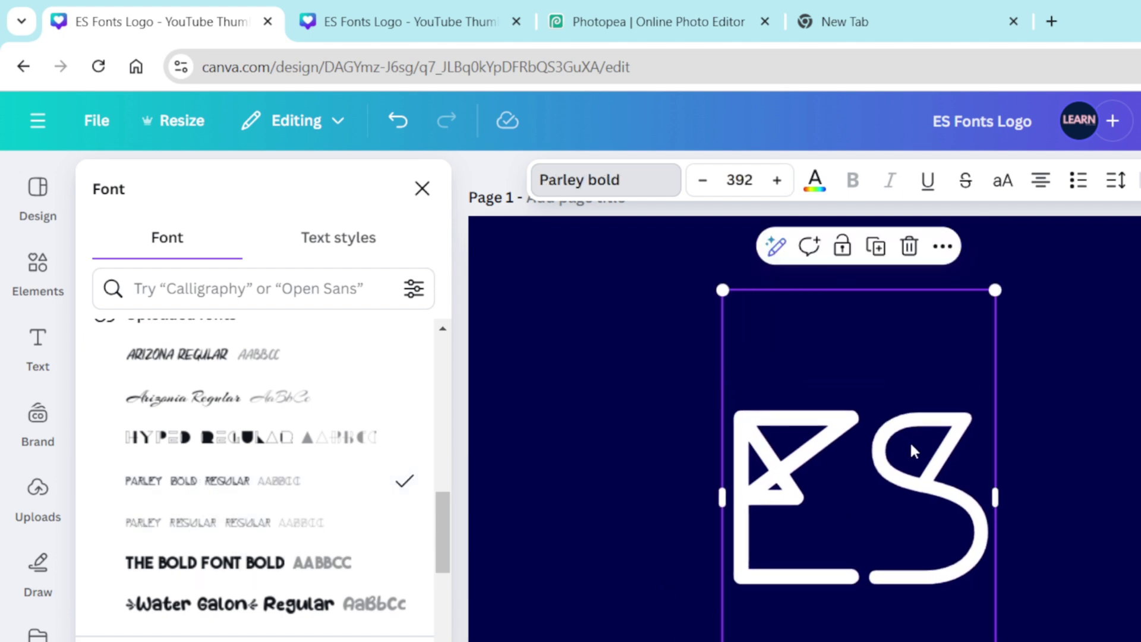
pyautogui.click(1075, 453)
pyautogui.moveTo(902, 476); pyautogui.dragTo(921, 404)
# Add an ES text box on page 2, enlarge it to size 212, and centre it
pyautogui.scroll(-5, 922, 407)
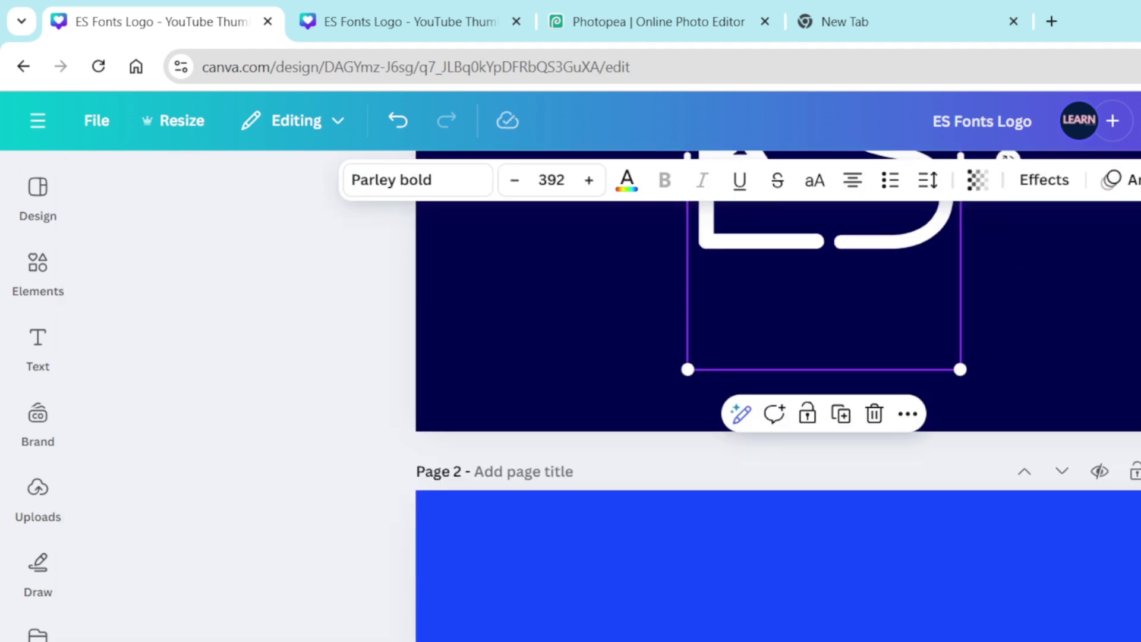
pyautogui.scroll(-1, 779, 634)
pyautogui.click(779, 634)
pyautogui.scroll(-1, 761, 638)
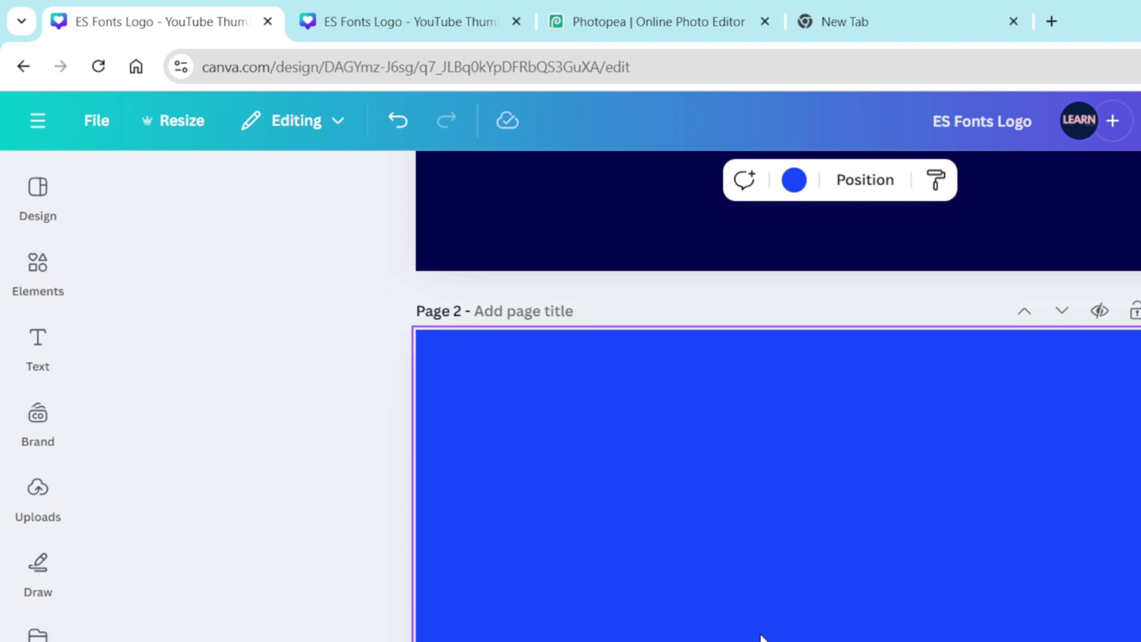
pyautogui.press('t')
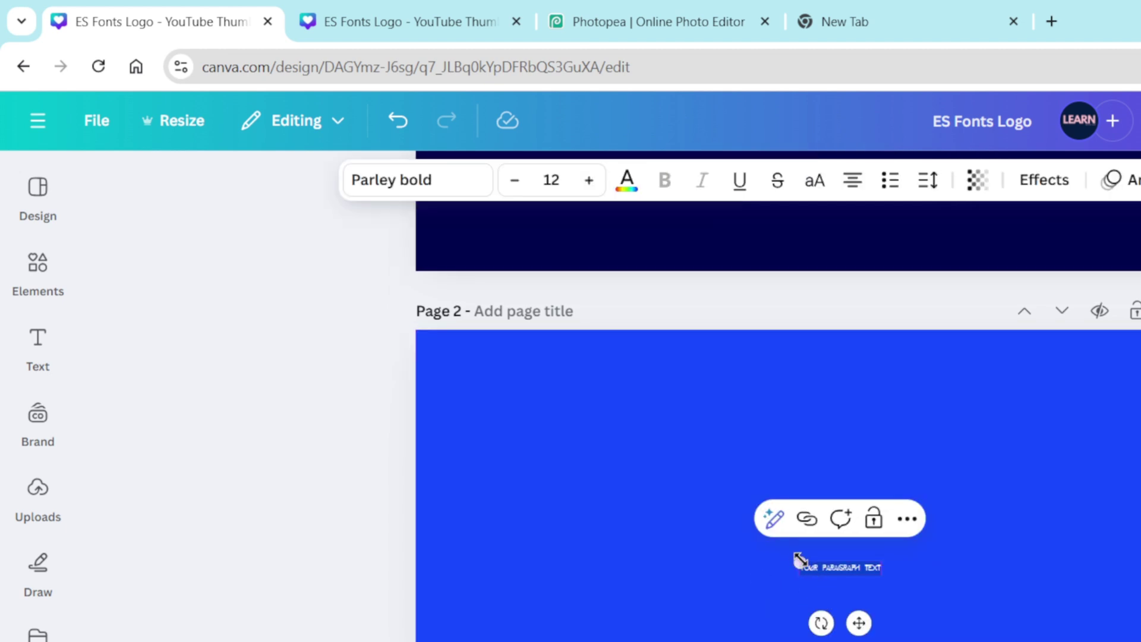
pyautogui.moveTo(788, 554); pyautogui.dragTo(303, 533)
pyautogui.write('ES')
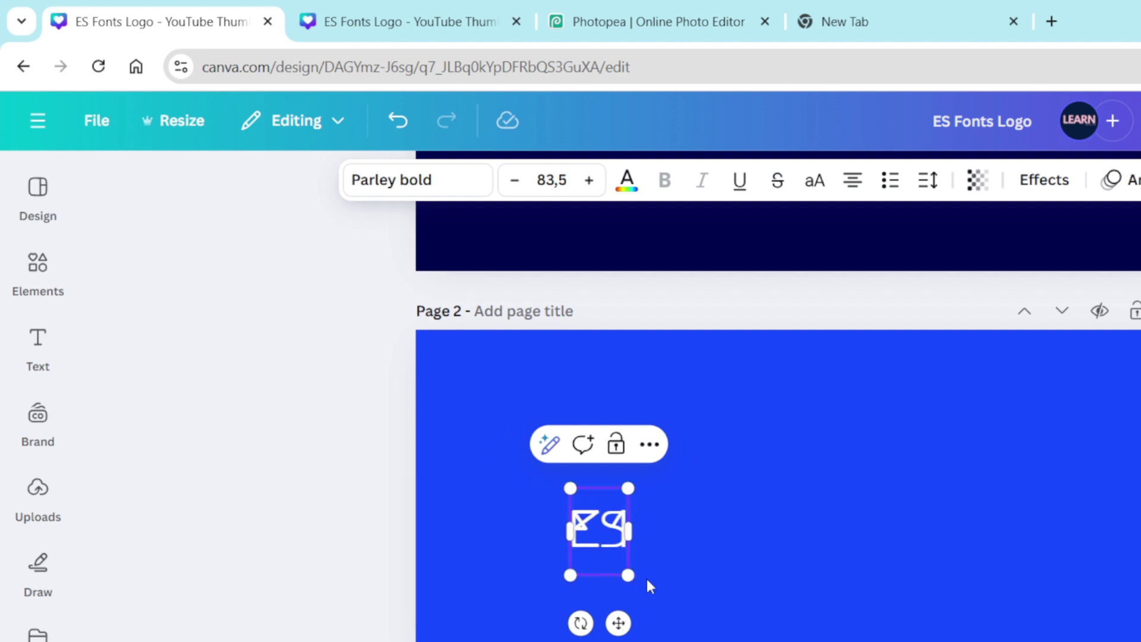
pyautogui.moveTo(624, 573); pyautogui.dragTo(759, 636)
pyautogui.click(804, 627)
pyautogui.moveTo(690, 586); pyautogui.dragTo(855, 548)
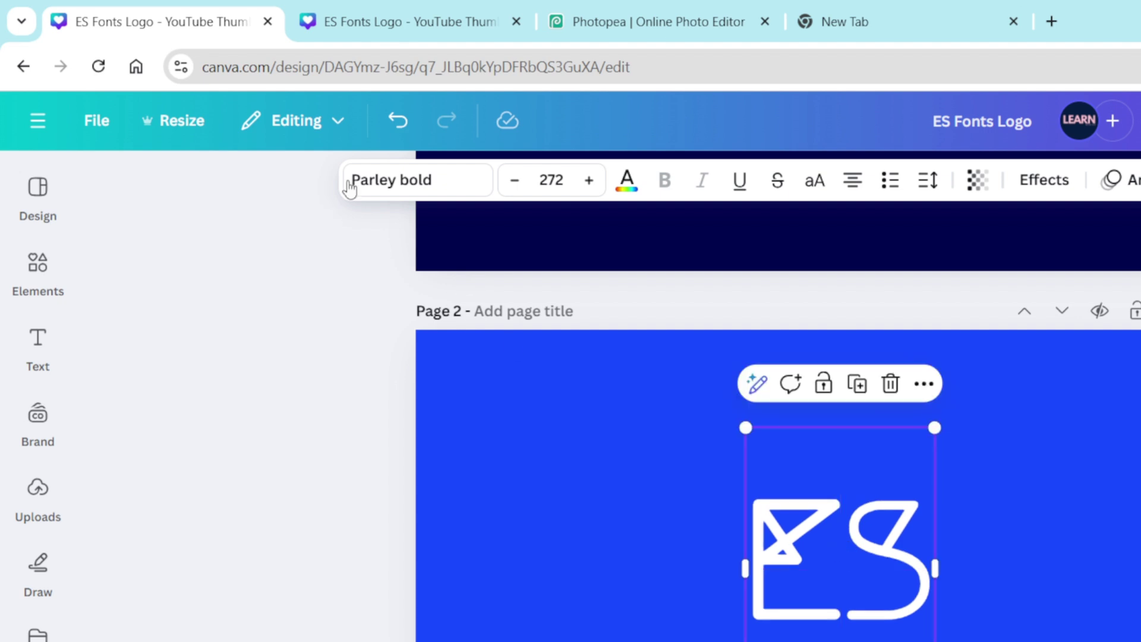
# Change the page 2 ES font, trying Archivo Black before settling on Hyped Regular
pyautogui.click(381, 183)
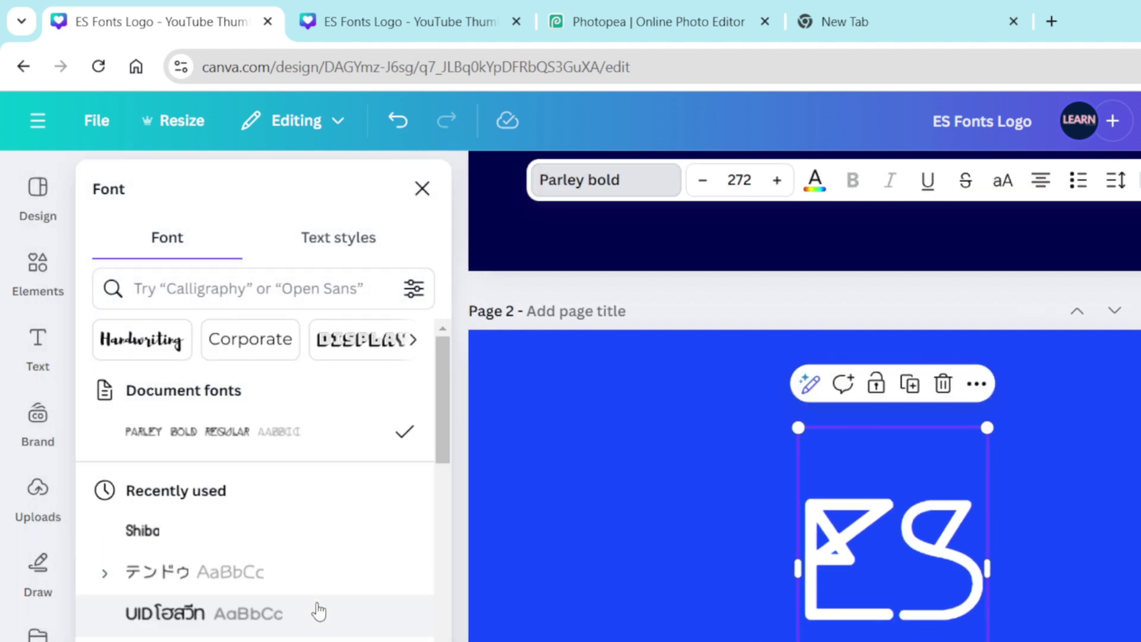
pyautogui.scroll(-10, 280, 621)
pyautogui.scroll(-7, 261, 476)
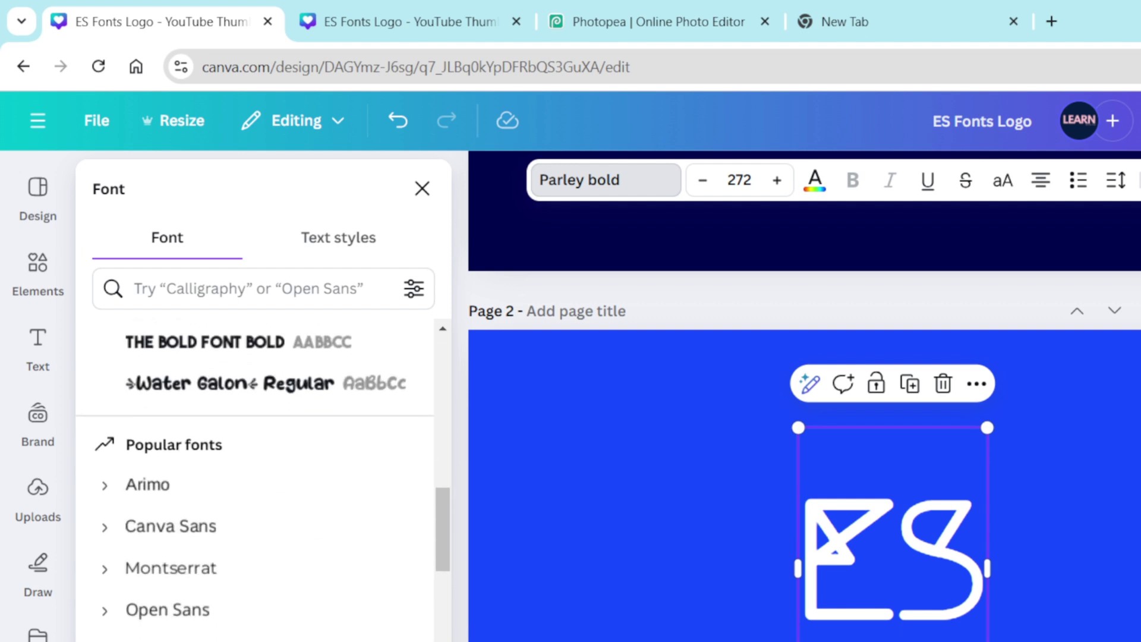
pyautogui.click(190, 637)
pyautogui.scroll(-4, 224, 601)
pyautogui.click(222, 602)
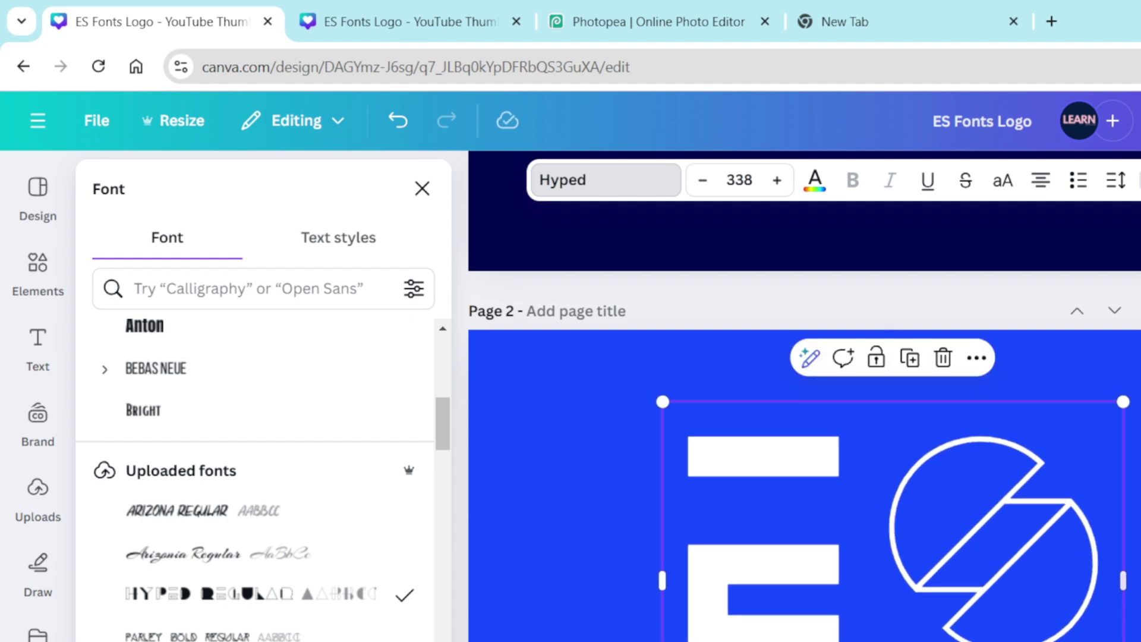
# Open Design > Styles for page 2 and browse the colour and font combinations
pyautogui.click(475, 541)
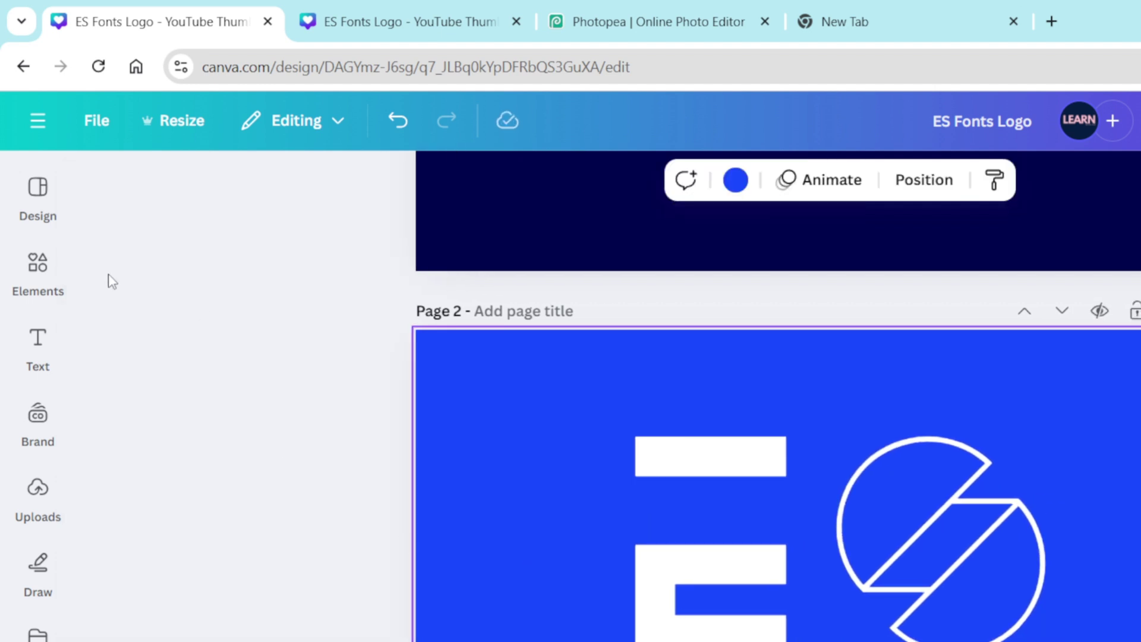
pyautogui.click(37, 190)
pyautogui.click(363, 245)
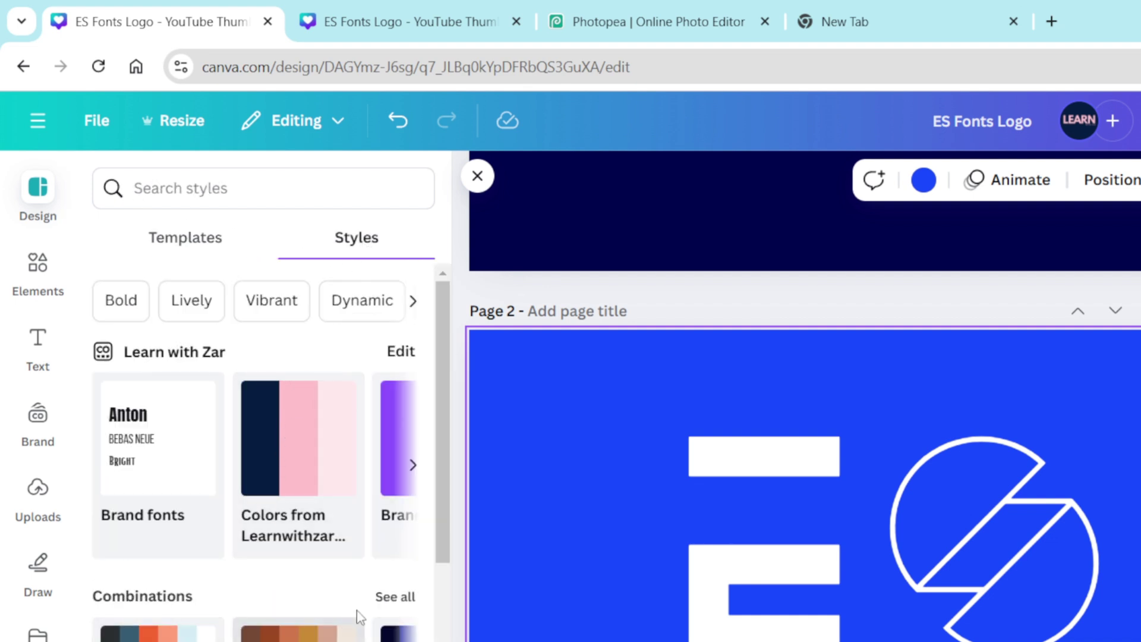
pyautogui.click(387, 596)
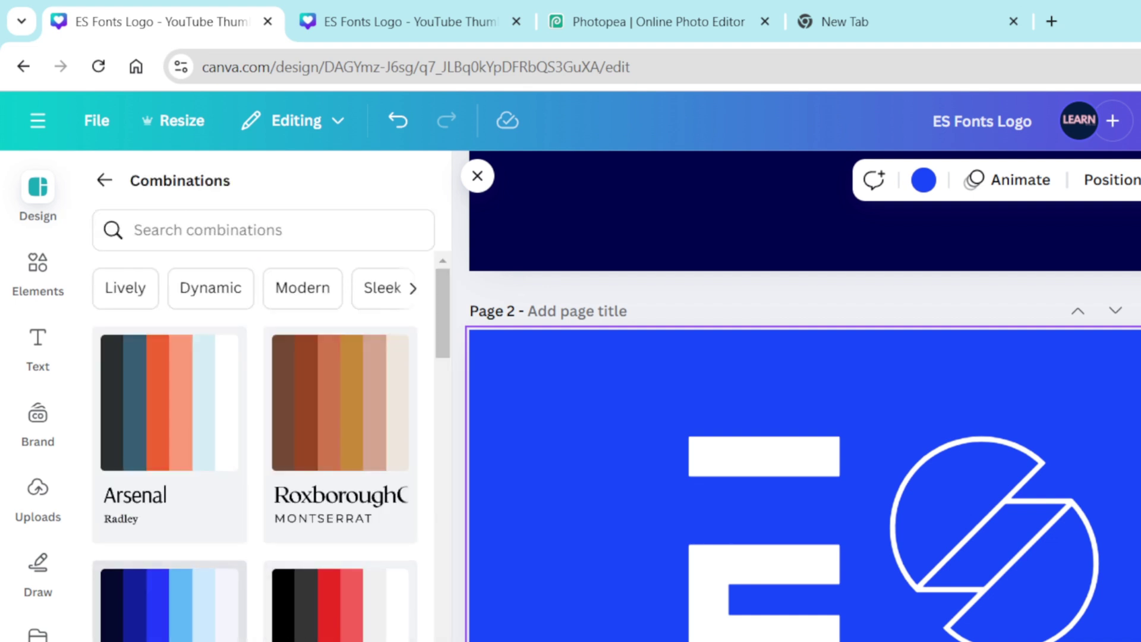
pyautogui.scroll(-5, 256, 416)
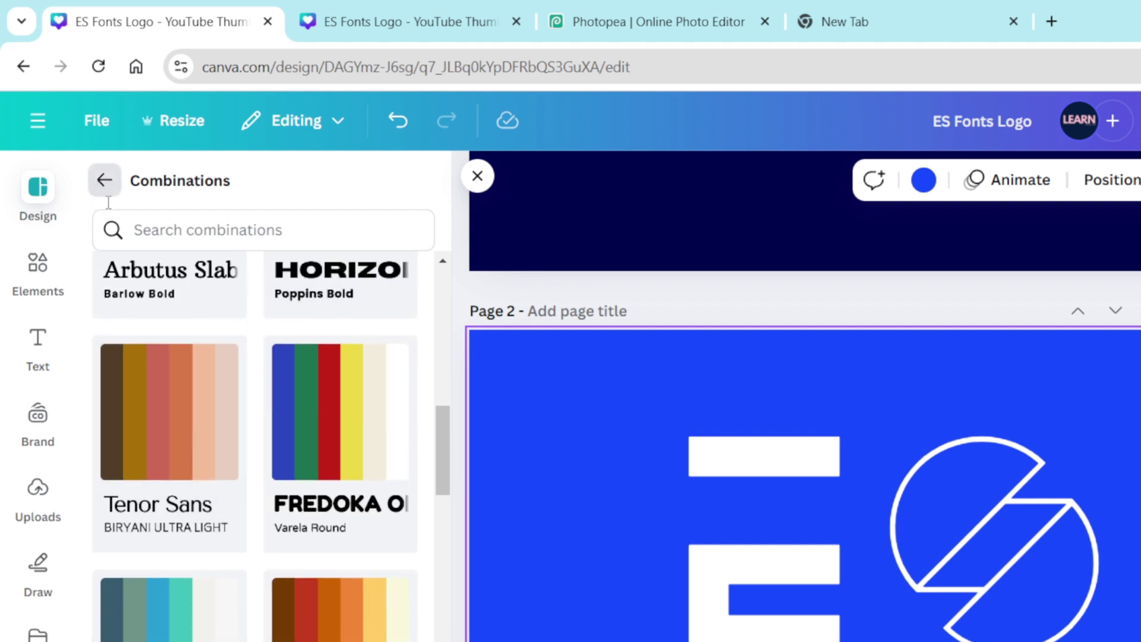
pyautogui.click(104, 180)
pyautogui.scroll(-5, 113, 211)
pyautogui.rightClick(148, 238)
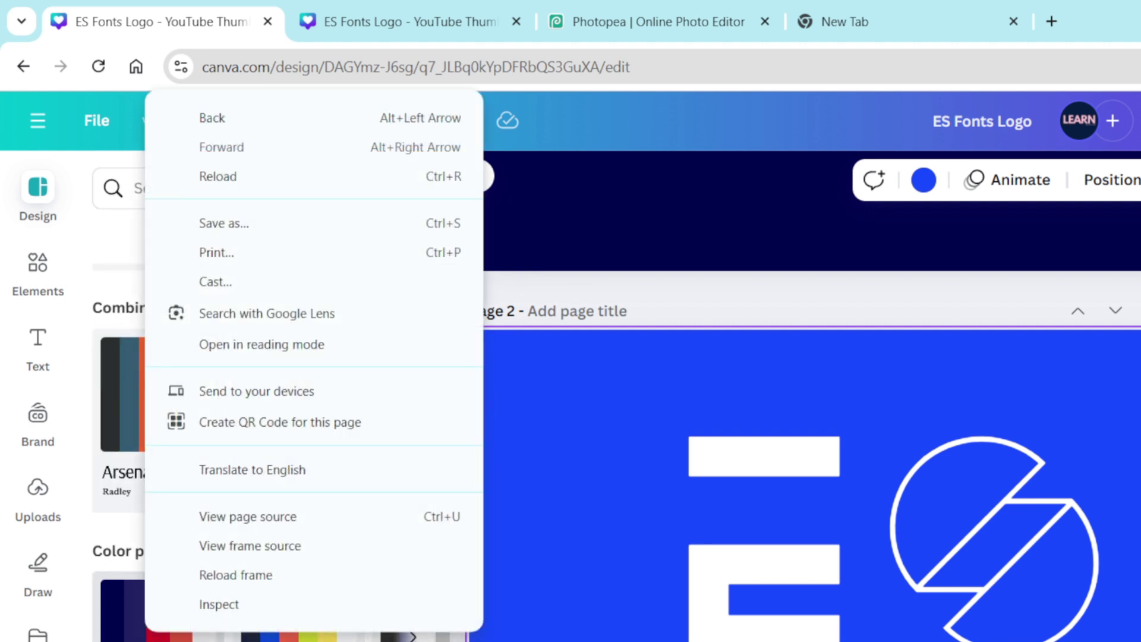
pyautogui.press('Escape')
# Apply a colour palette to page 2 and shuffle it until the background turns dark indigo
pyautogui.click(149, 612)
pyautogui.scroll(-3, 149, 612)
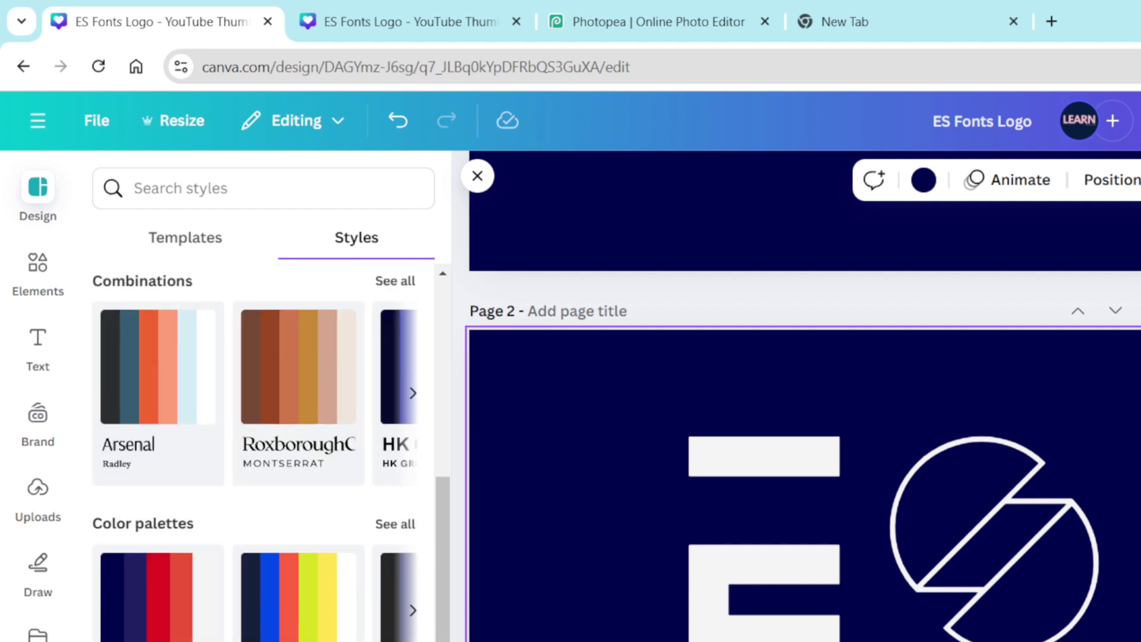
pyautogui.click(153, 610)
pyautogui.click(149, 635)
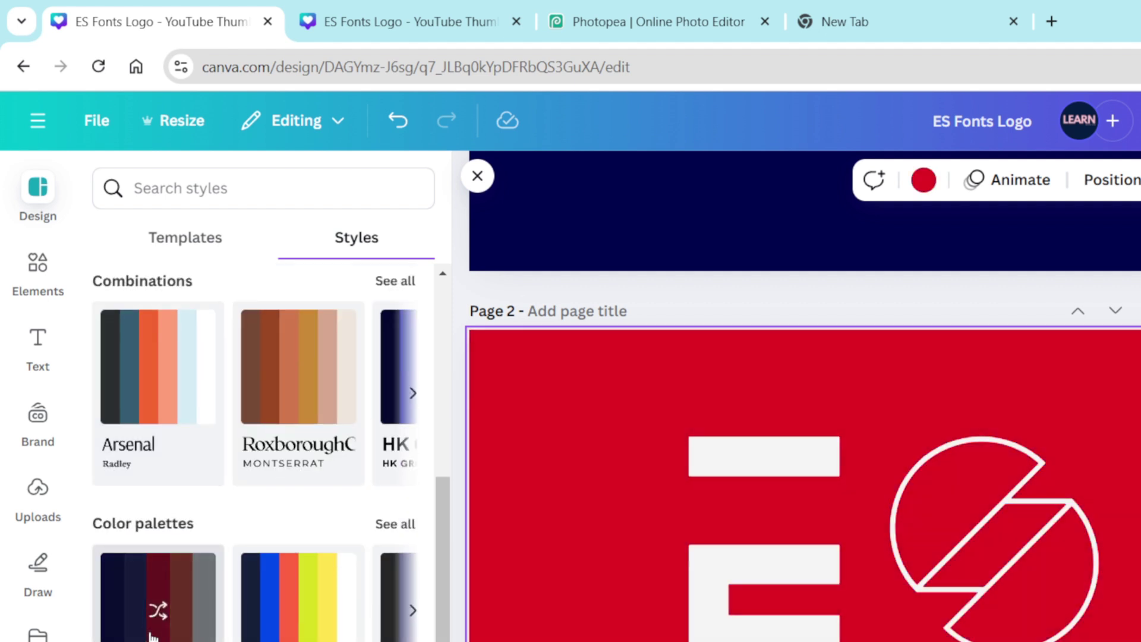
pyautogui.click(149, 635)
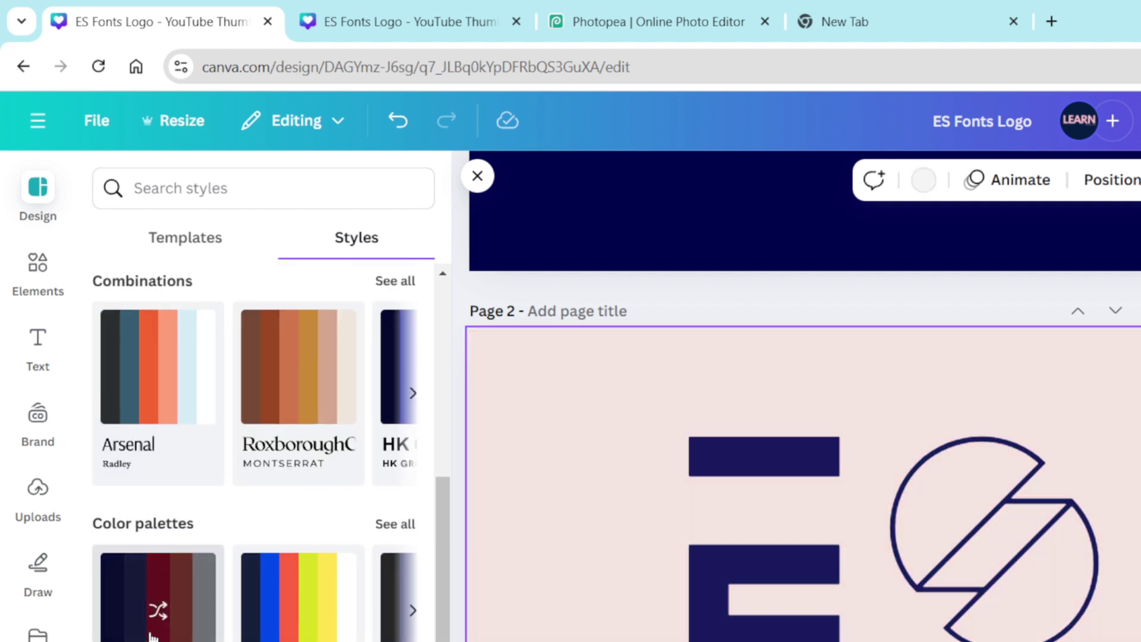
pyautogui.click(153, 637)
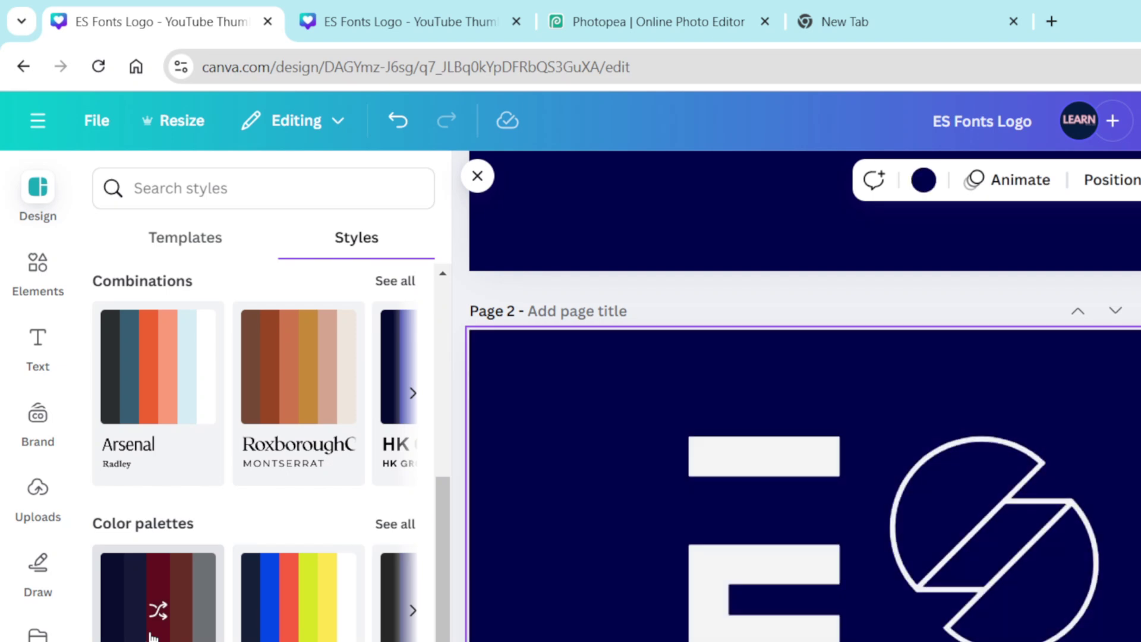
pyautogui.click(153, 637)
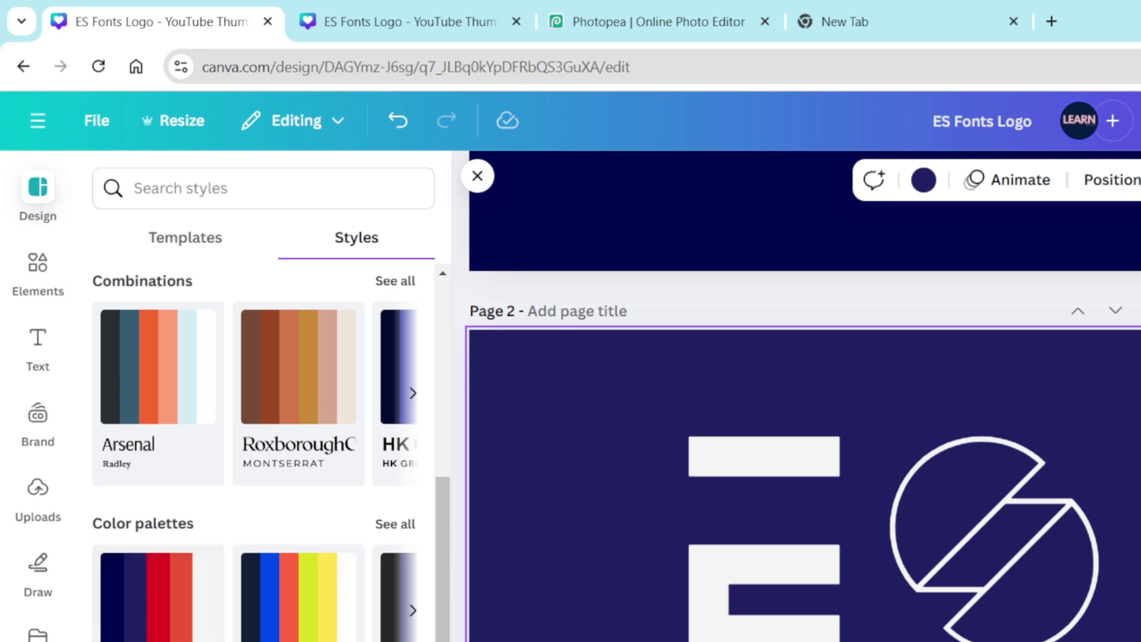
pyautogui.scroll(-2, 630, 583)
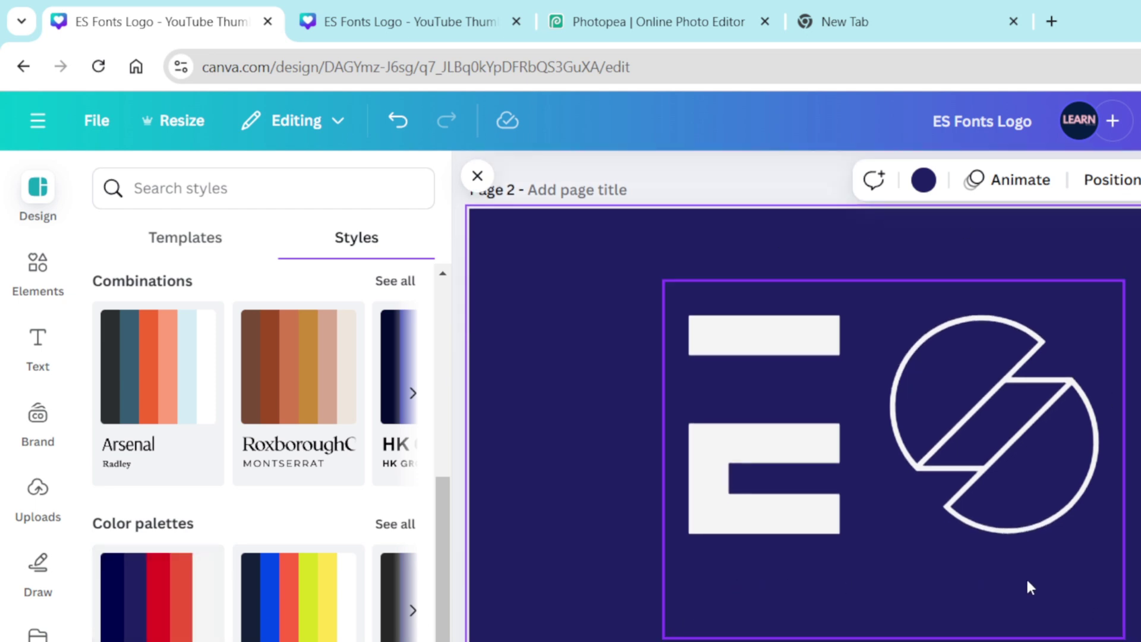
pyautogui.click(683, 618)
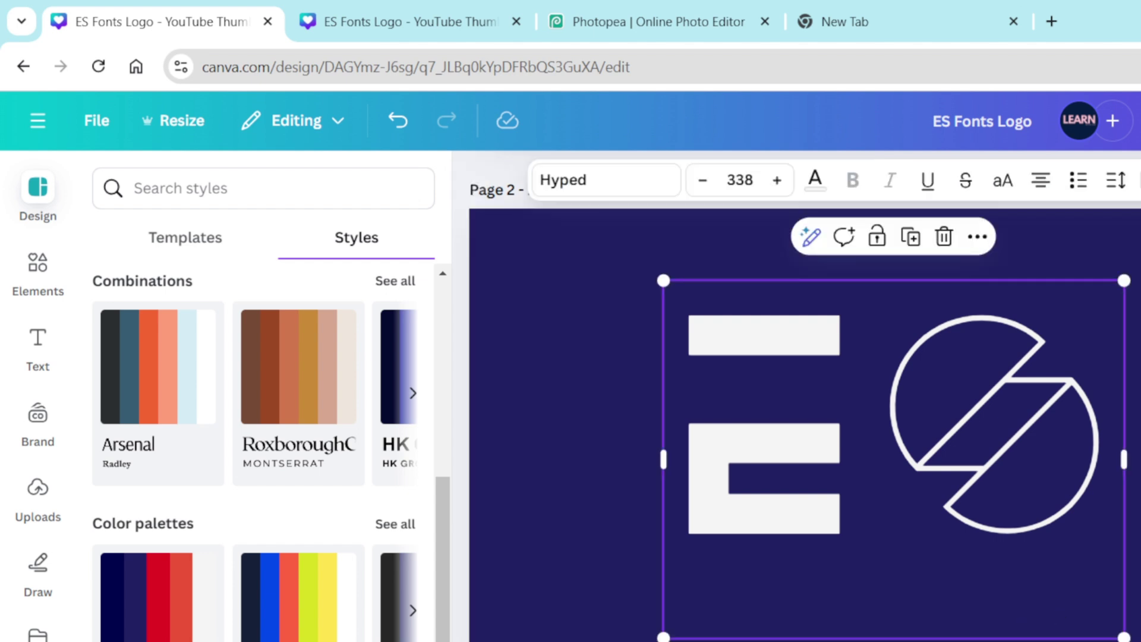
pyautogui.click(583, 621)
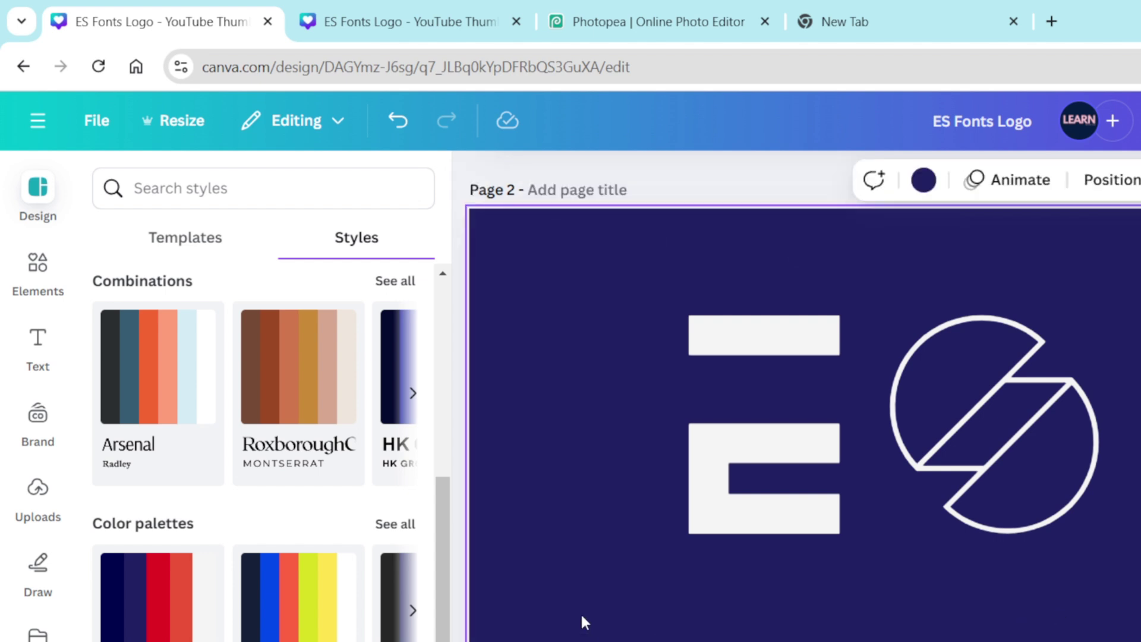
pyautogui.scroll(-8, 800, 532)
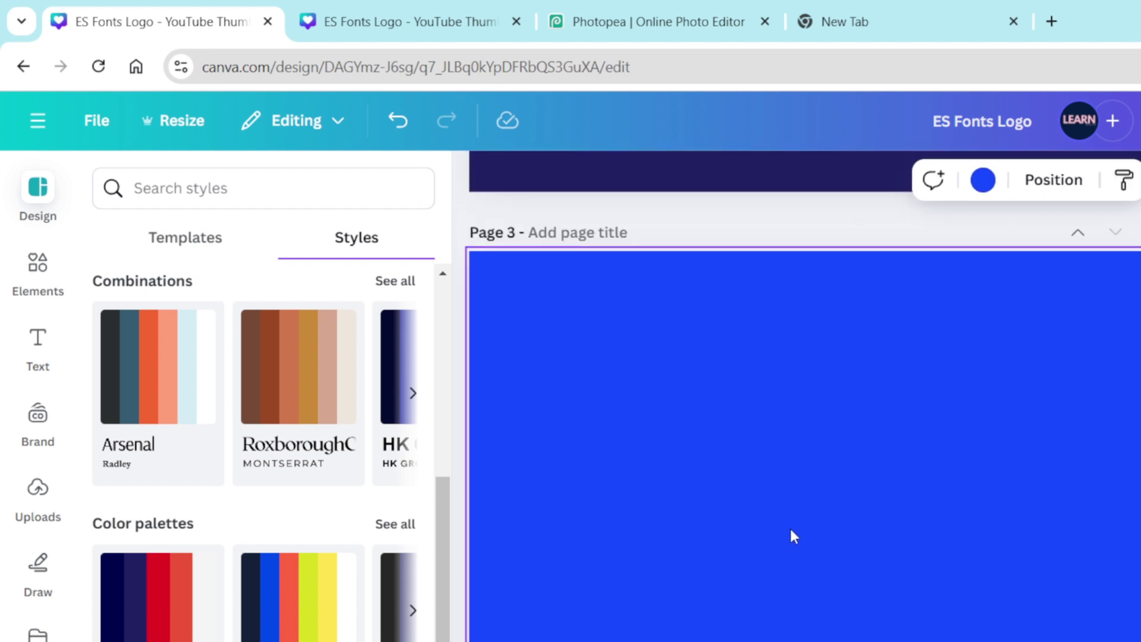
# Add a white 'ES' text in Parley bold to page 3, enlarged to size 394 and positioned
pyautogui.press('t')
pyautogui.moveTo(853, 488); pyautogui.dragTo(433, 408)
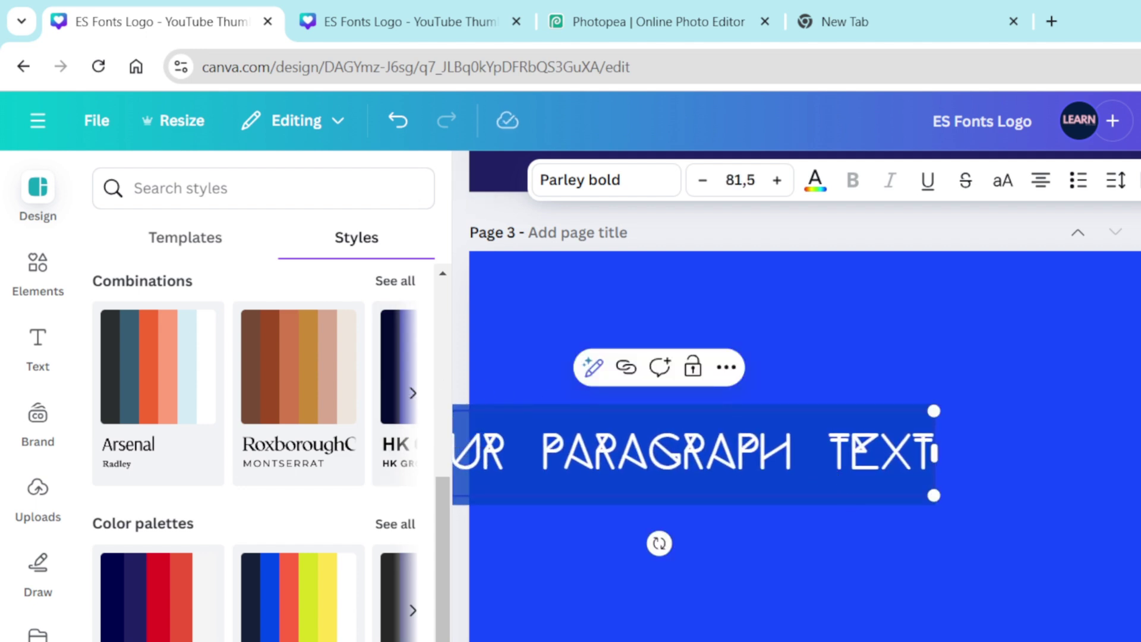
pyautogui.moveTo(838, 480); pyautogui.dragTo(1036, 481)
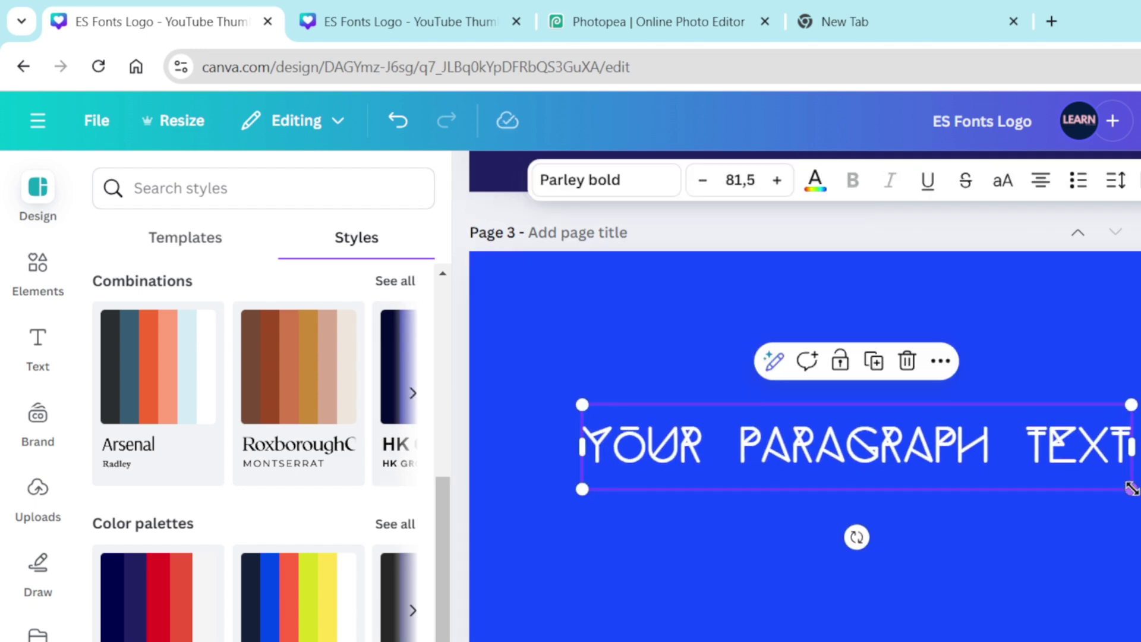
pyautogui.moveTo(1131, 489)
pyautogui.mouseDown()
pyautogui.moveTo(1138, 518)
pyautogui.moveTo(1140, 485)
pyautogui.mouseUp()
pyautogui.doubleClick(1007, 463)
pyautogui.write('ES')
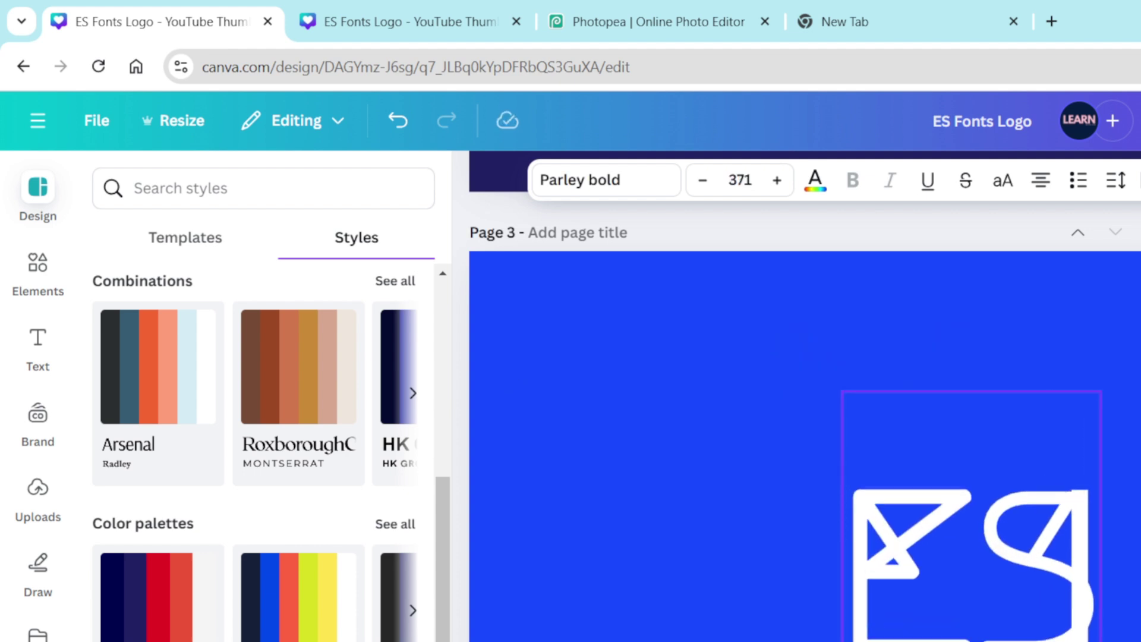
pyautogui.moveTo(1048, 624); pyautogui.dragTo(962, 504)
# Search fonts for 'SHI' and switch the page 3 ES text to Shiba
pyautogui.click(570, 188)
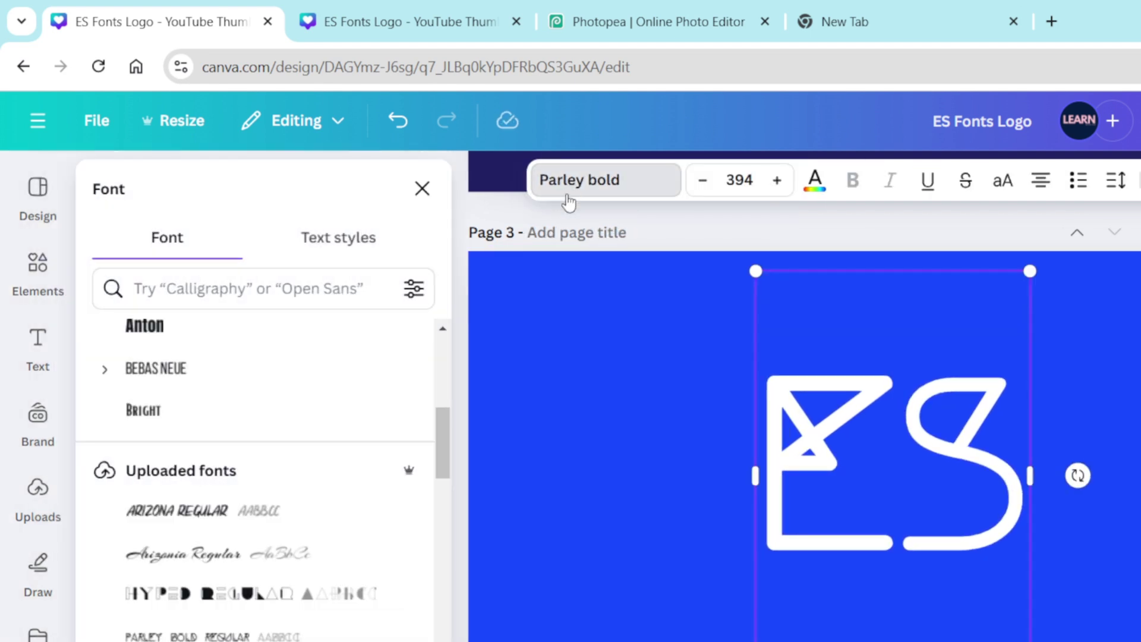
pyautogui.click(217, 285)
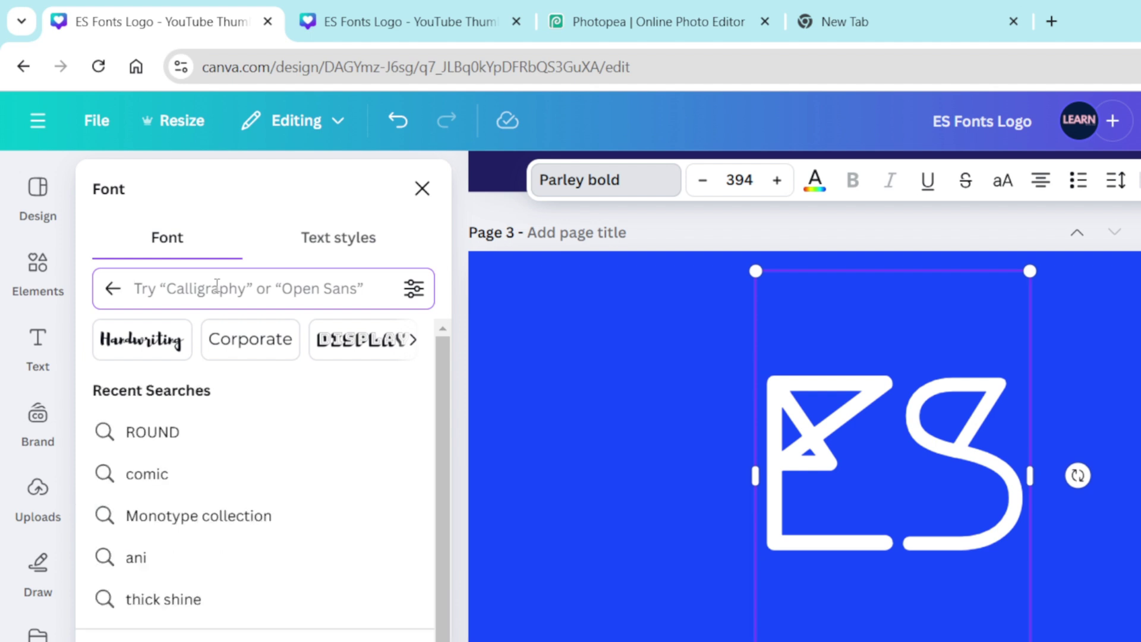
pyautogui.write('SHI')
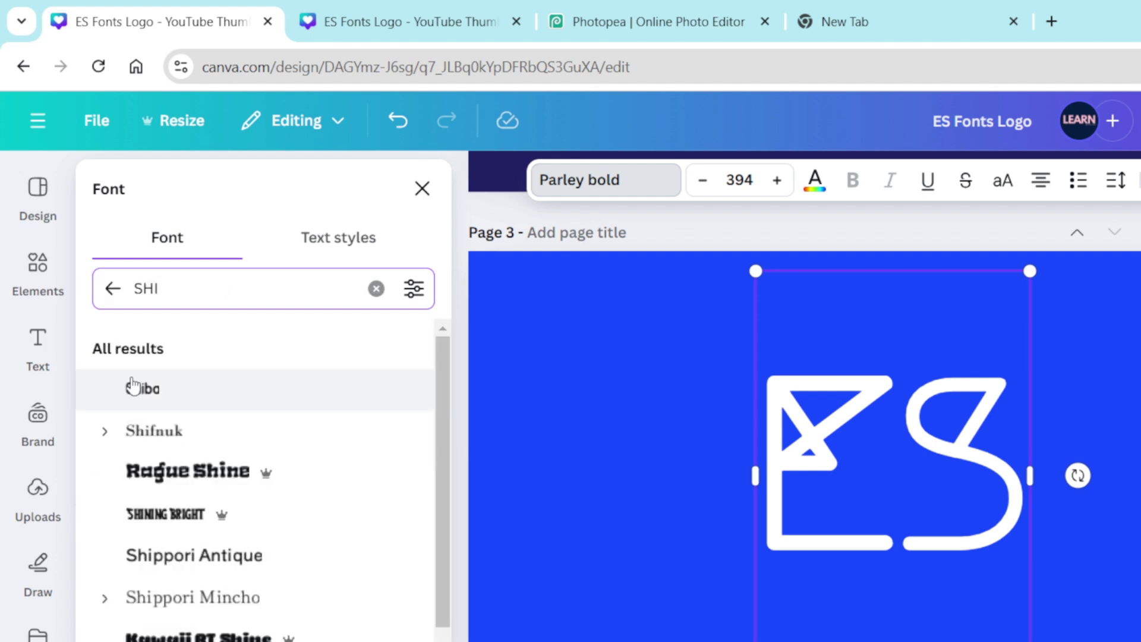
pyautogui.click(133, 387)
pyautogui.click(599, 532)
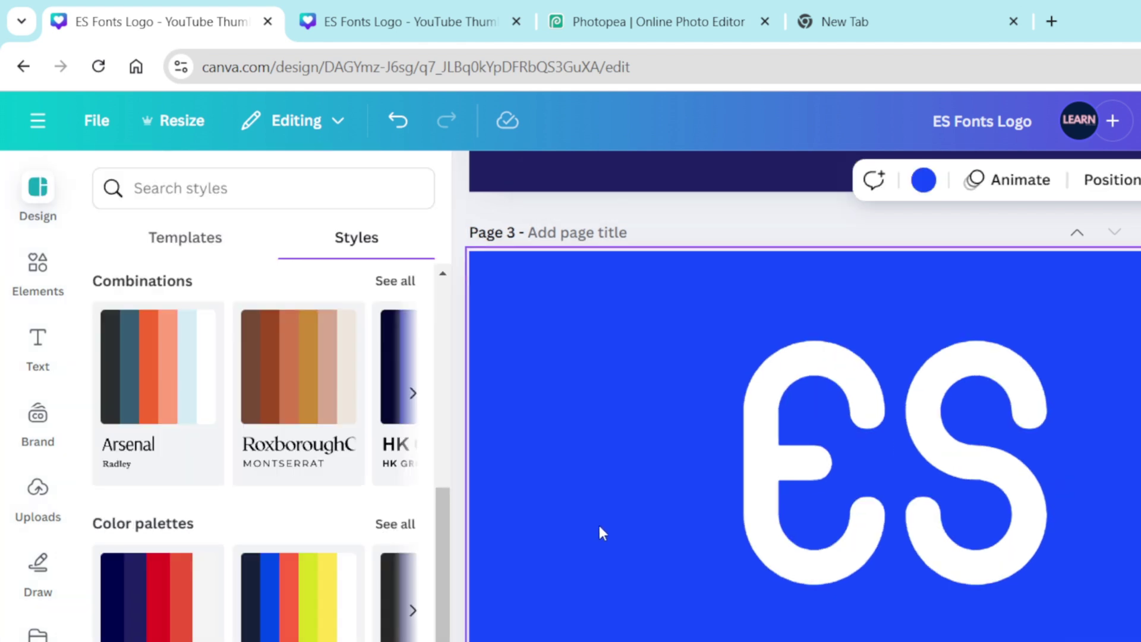
# Make the page 3 background black
pyautogui.click(924, 180)
pyautogui.scroll(-8, 320, 596)
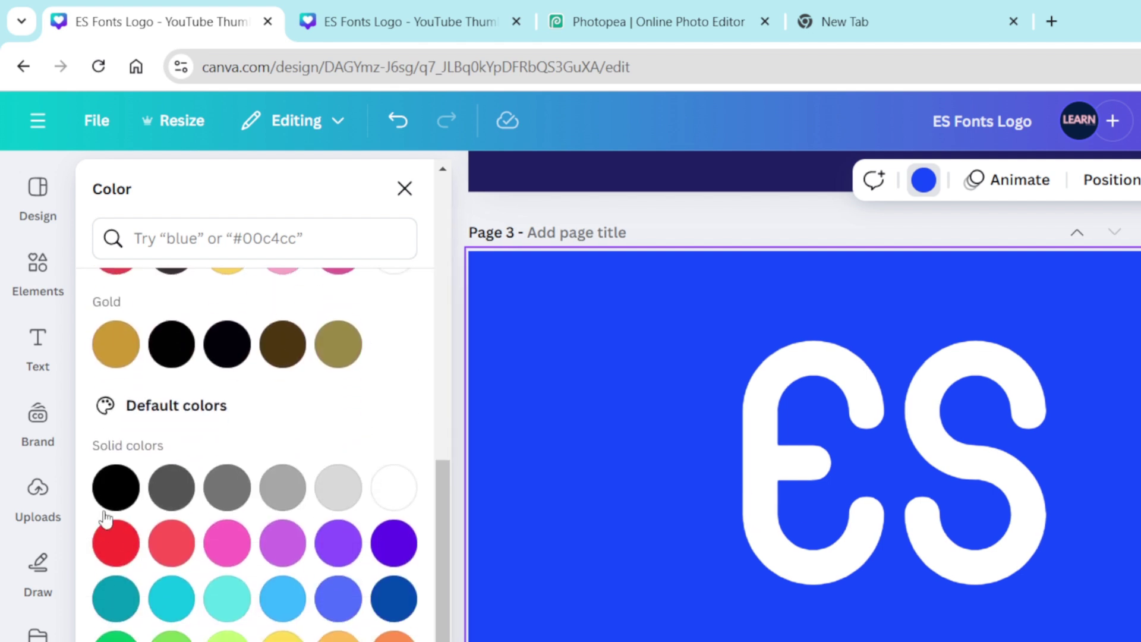
pyautogui.click(116, 470)
# Recolour the page 3 ES lettering red
pyautogui.click(842, 531)
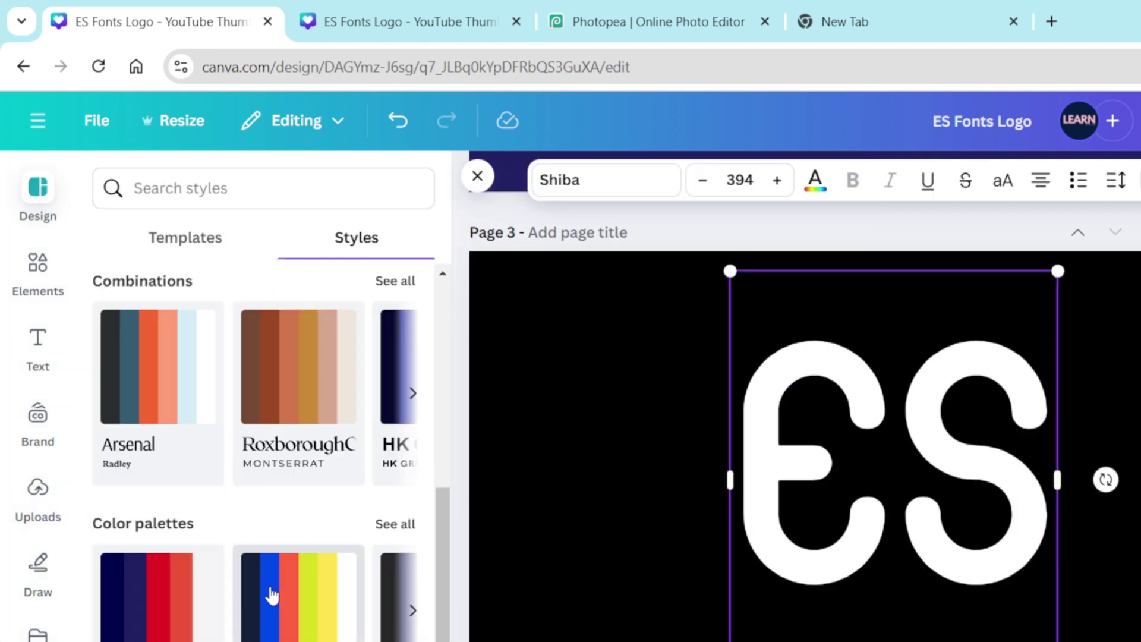
pyautogui.click(815, 180)
pyautogui.scroll(-5, 334, 440)
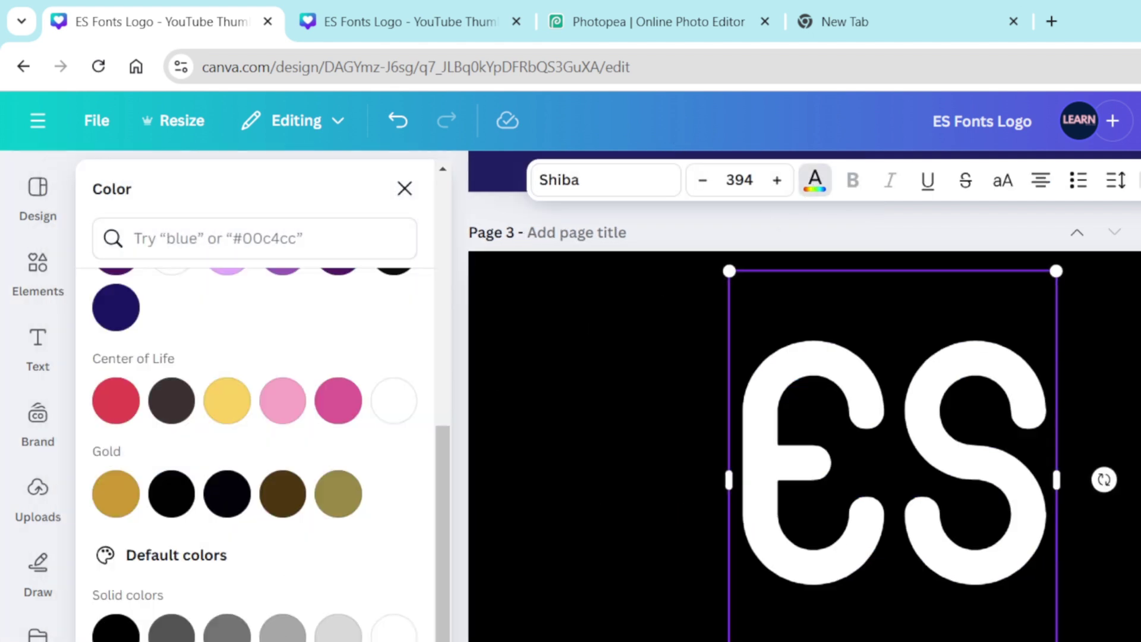
pyautogui.click(116, 400)
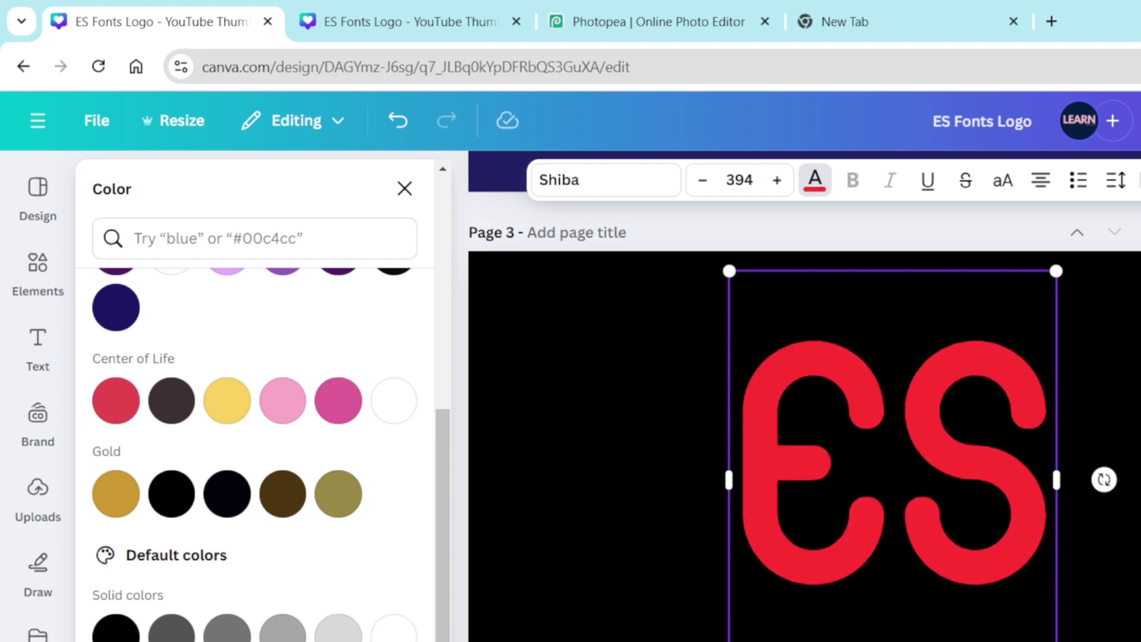
pyautogui.click(573, 592)
pyautogui.scroll(10, 838, 427)
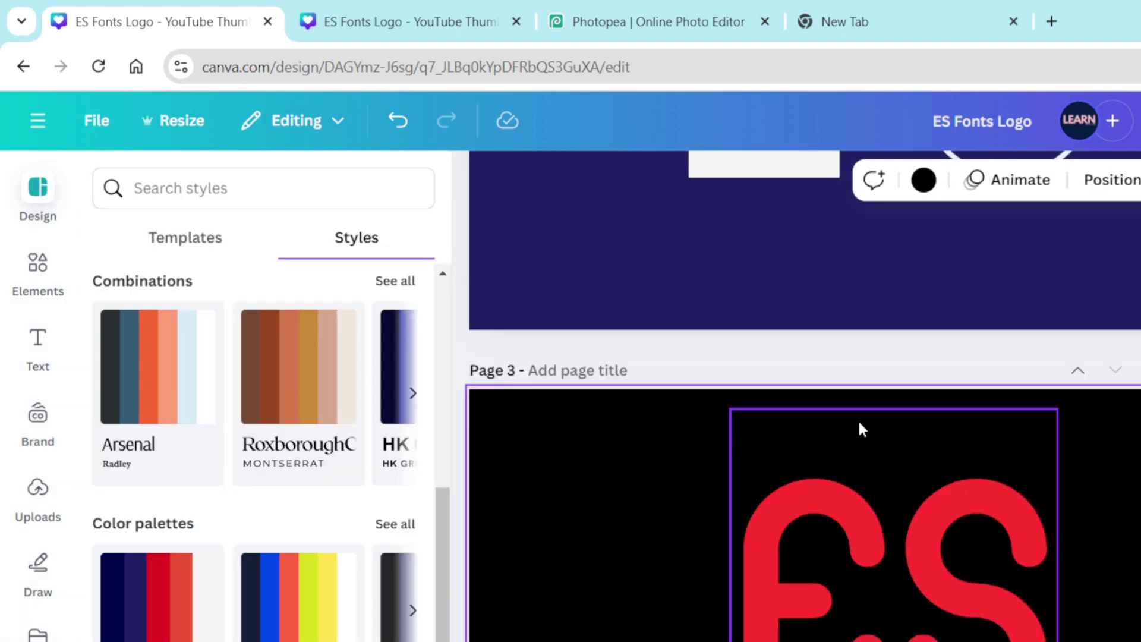
# Recolour the page 2 ES logo red
pyautogui.scroll(3, 686, 574)
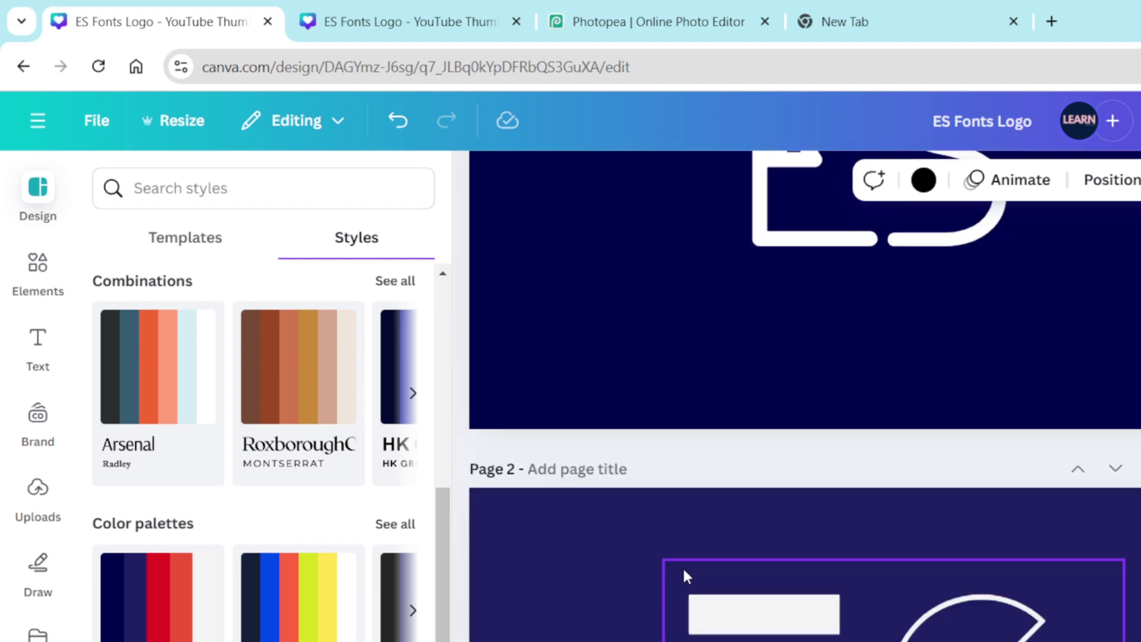
pyautogui.scroll(-3, 616, 547)
pyautogui.click(741, 548)
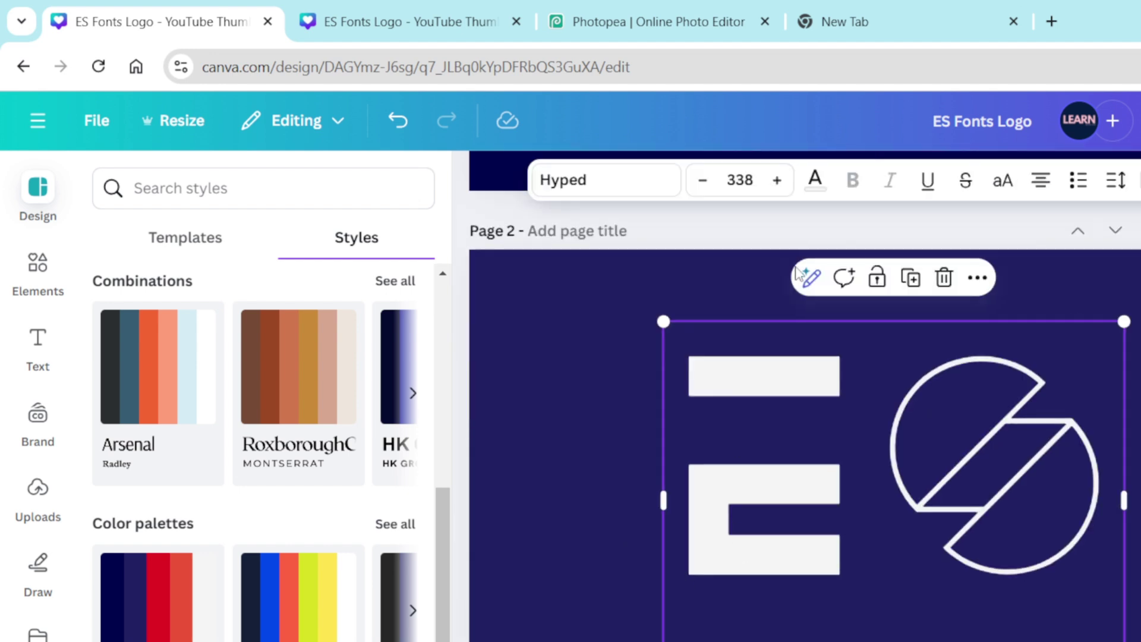
pyautogui.click(815, 190)
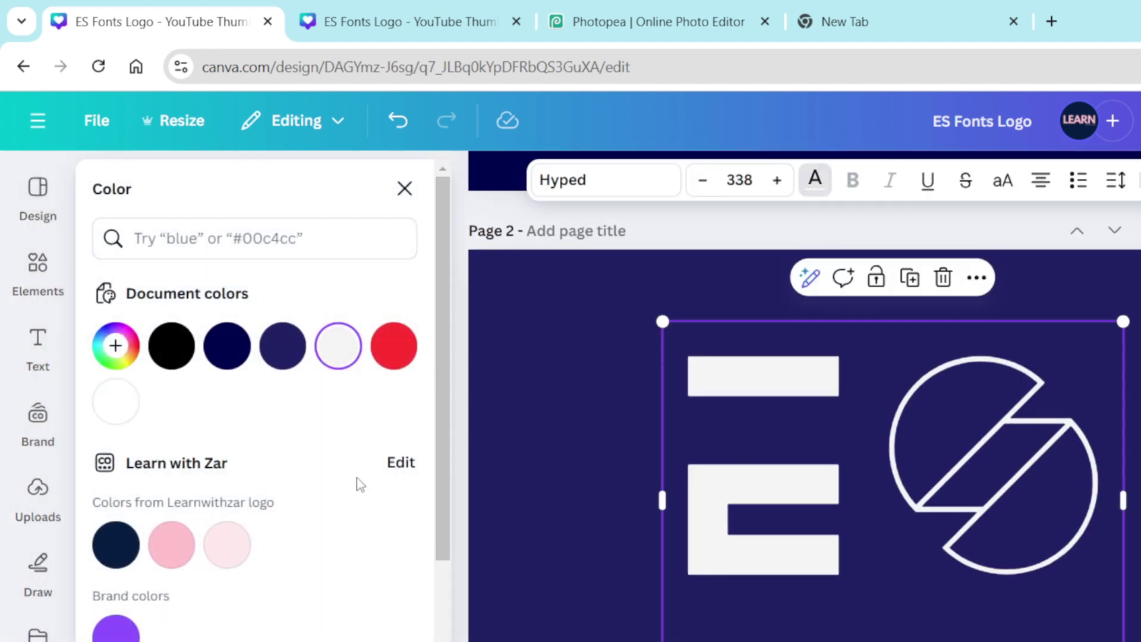
pyautogui.scroll(-6, 351, 484)
pyautogui.scroll(-1, 322, 492)
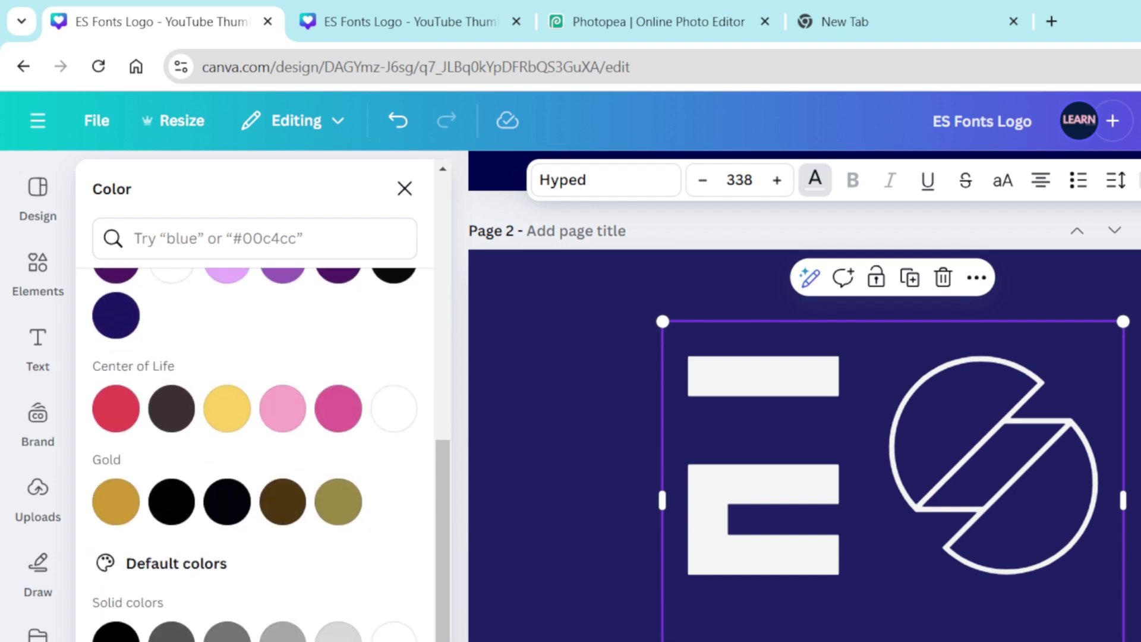
pyautogui.click(116, 407)
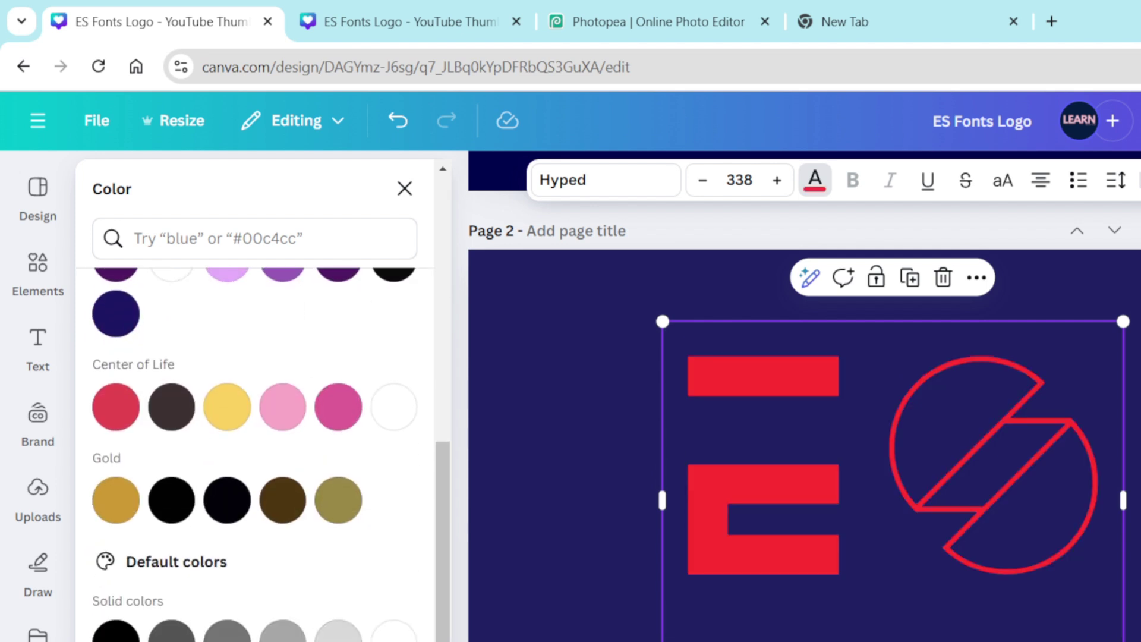
# Make the page 2 background white and nudge the ES logo slightly left
pyautogui.click(527, 494)
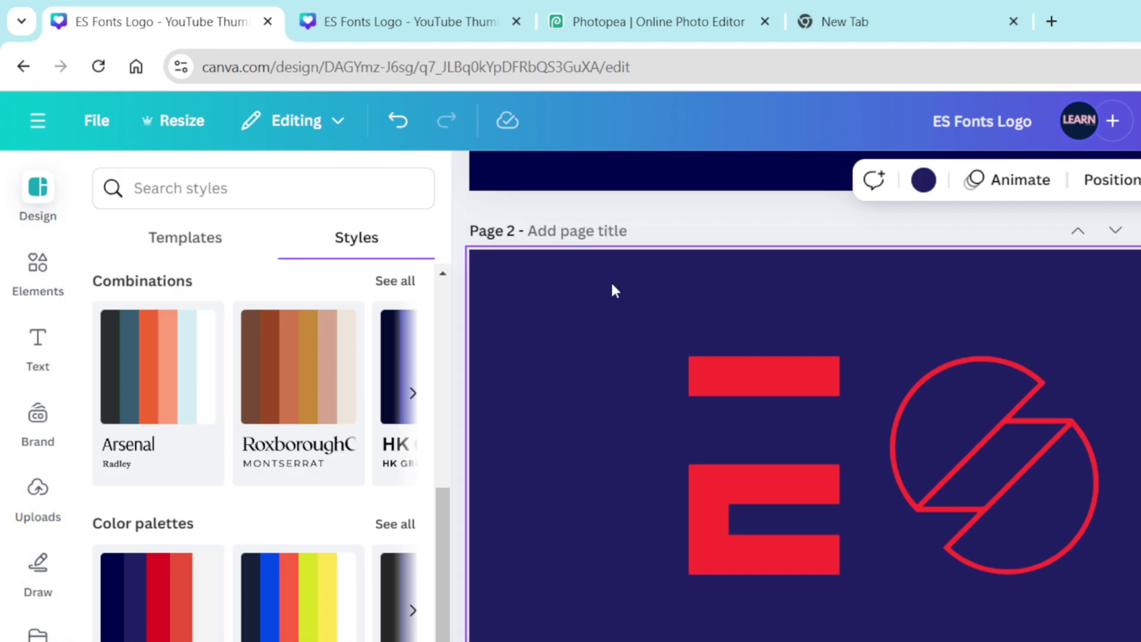
pyautogui.click(923, 181)
pyautogui.scroll(-1, 258, 575)
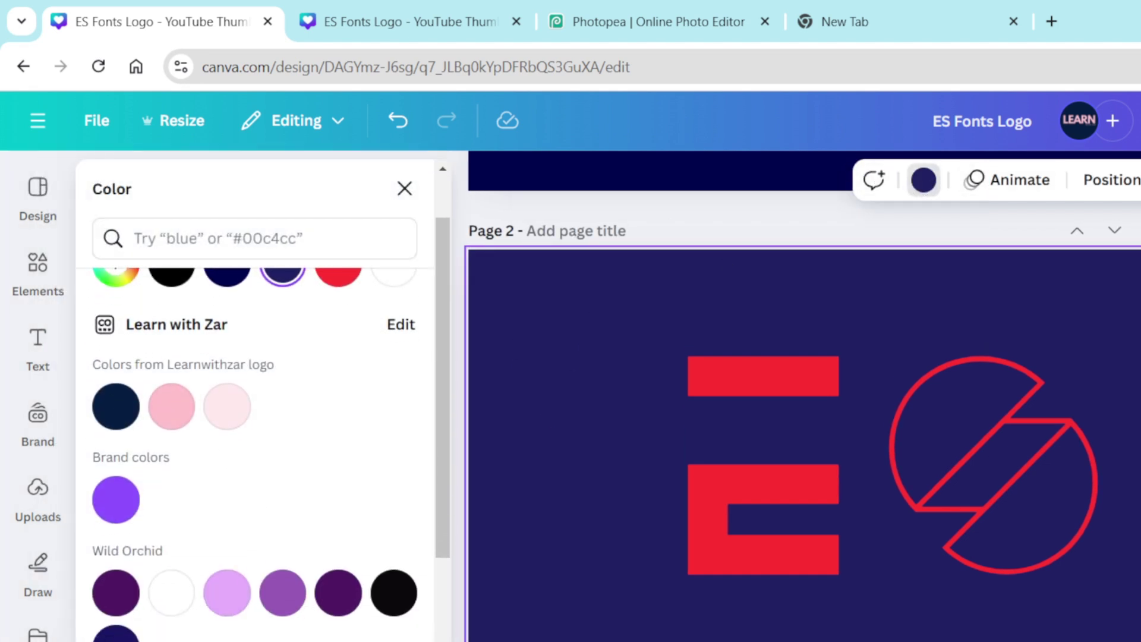
pyautogui.click(159, 615)
pyautogui.click(764, 375)
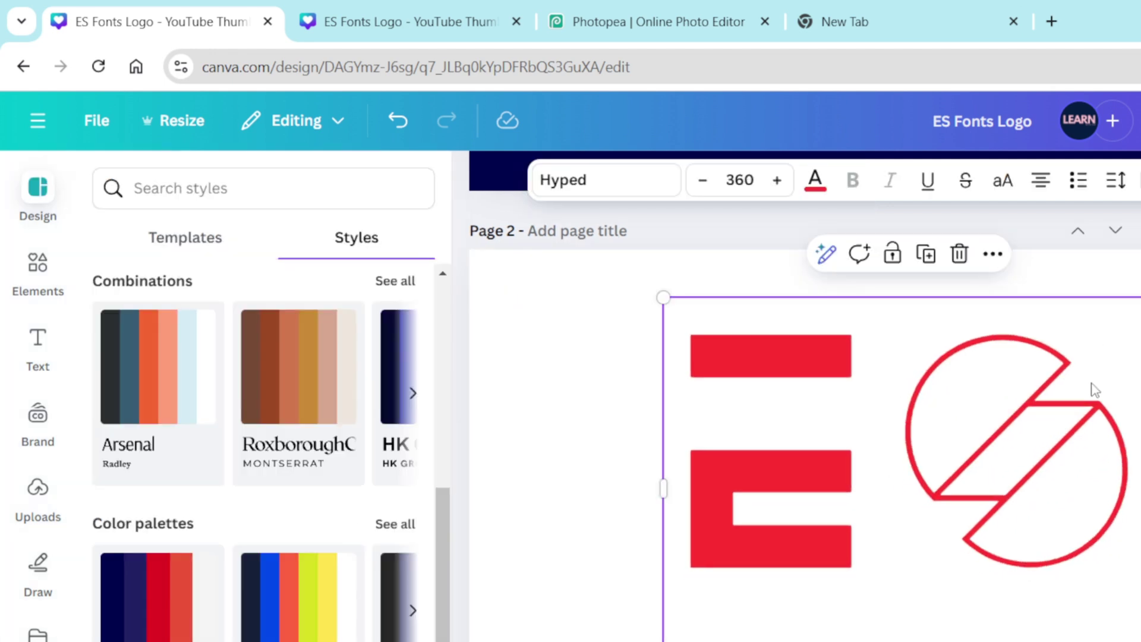
pyautogui.moveTo(1096, 387); pyautogui.dragTo(1082, 387)
pyautogui.press('Escape')
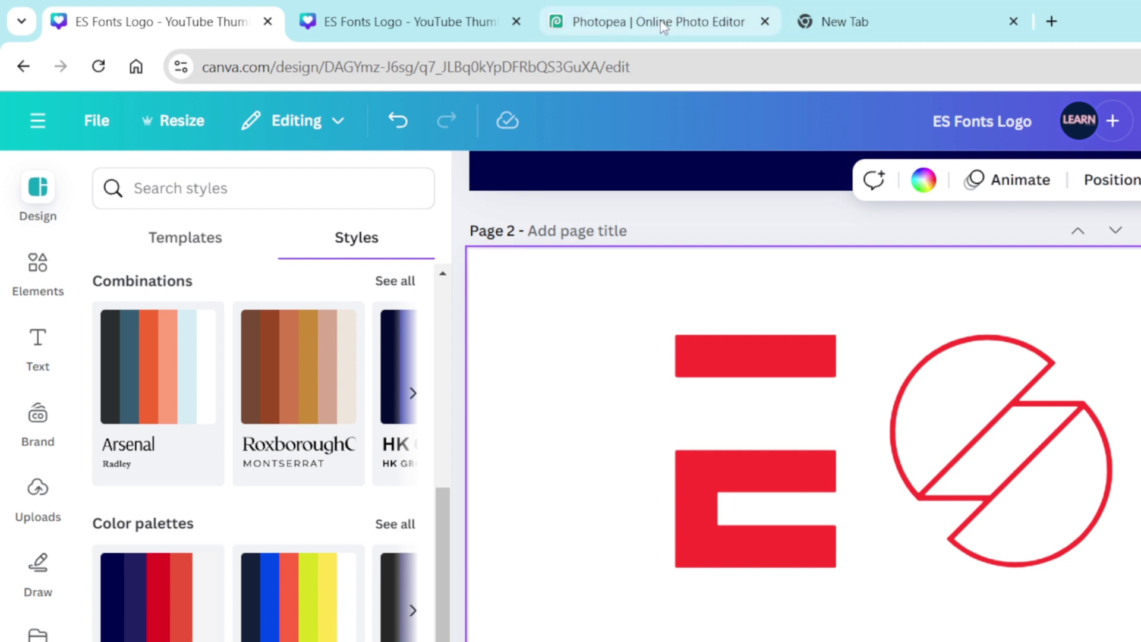
# Open the Black Wall 3D Logo Mockup template in Photopea
pyautogui.click(639, 22)
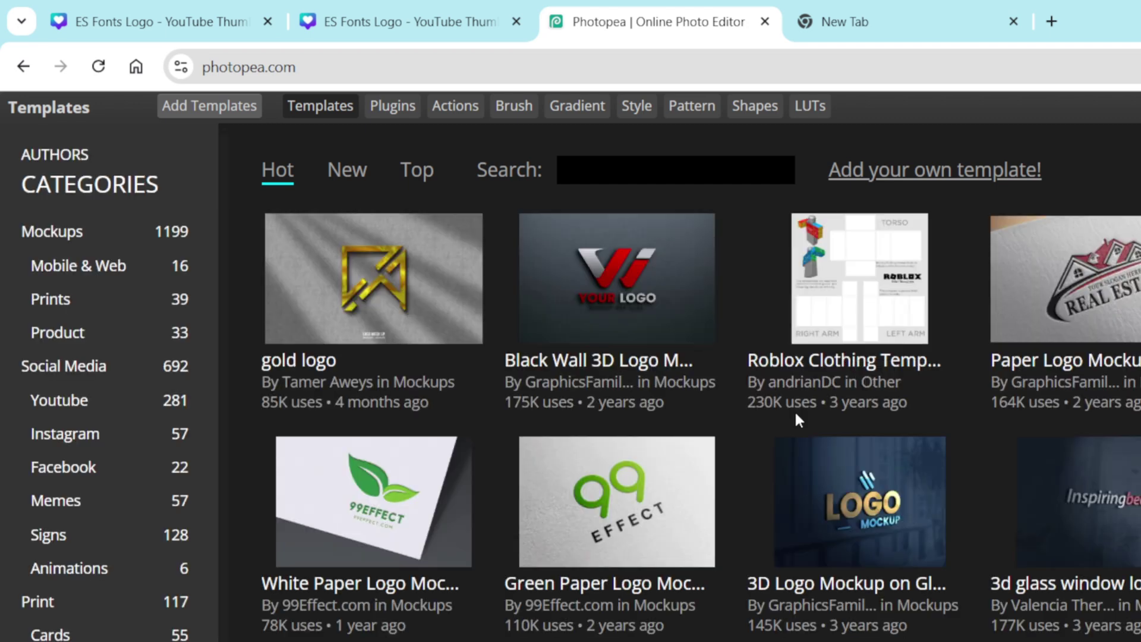
pyautogui.click(625, 359)
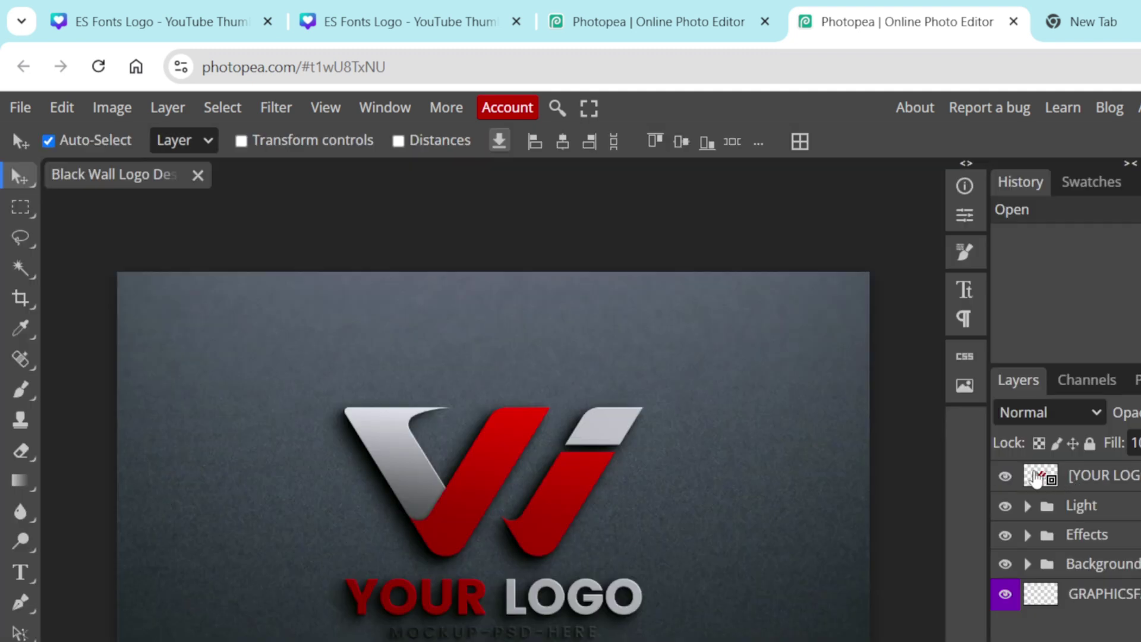
# In the YOUR LOGO smart object, hide the sample logo and place the red ES PNG scaled to 138.89%
pyautogui.doubleClick(1036, 479)
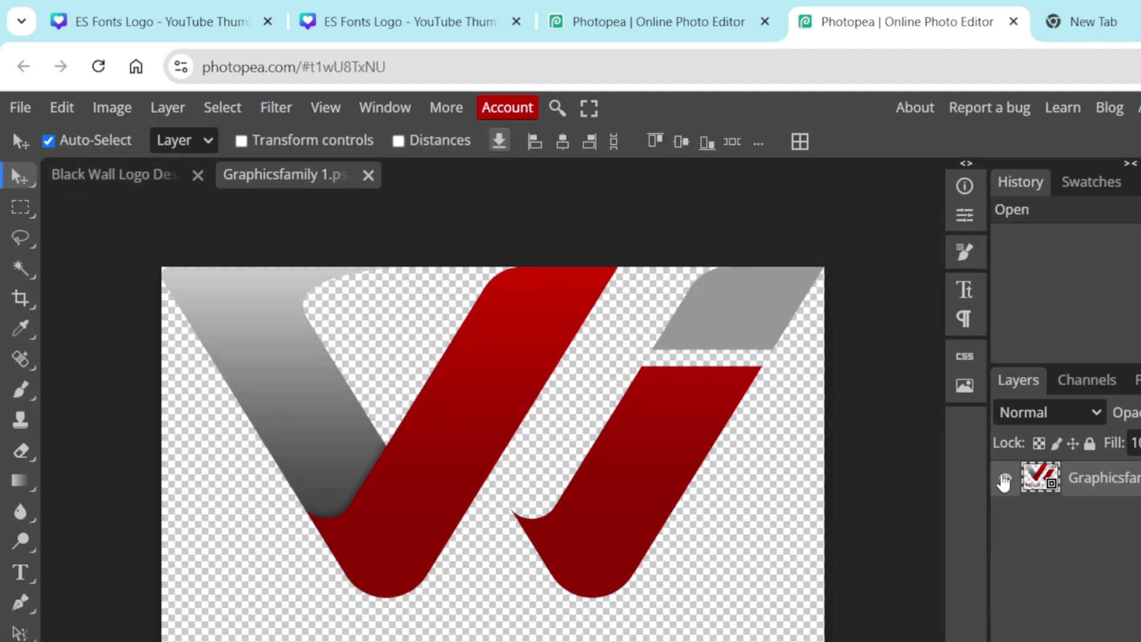
pyautogui.click(1005, 479)
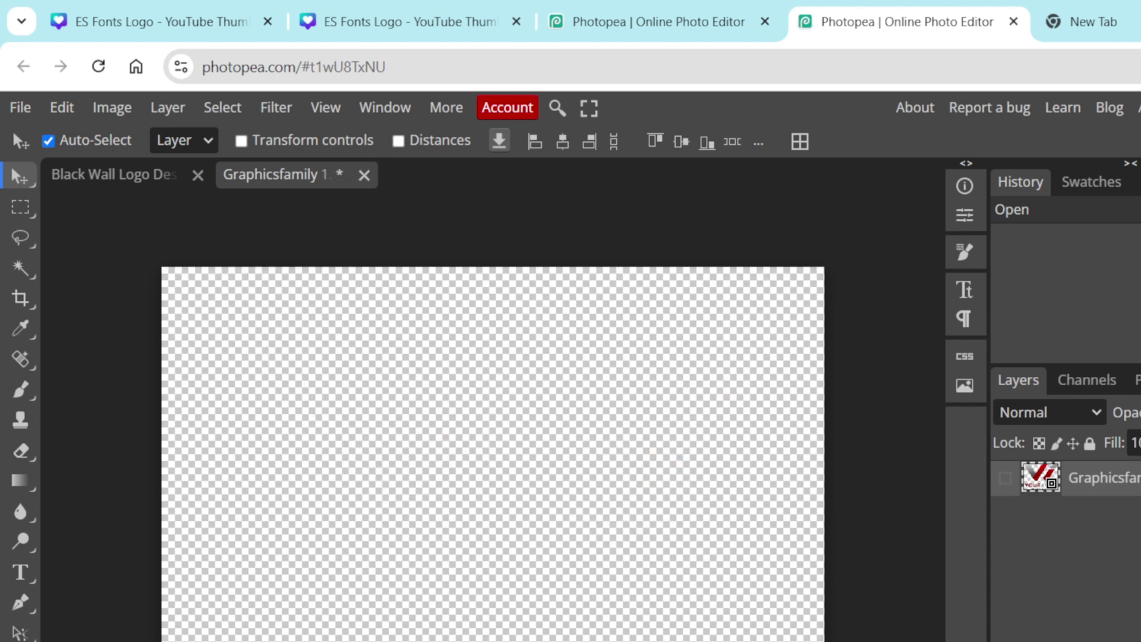
pyautogui.moveTo(538, 641); pyautogui.dragTo(435, 633)
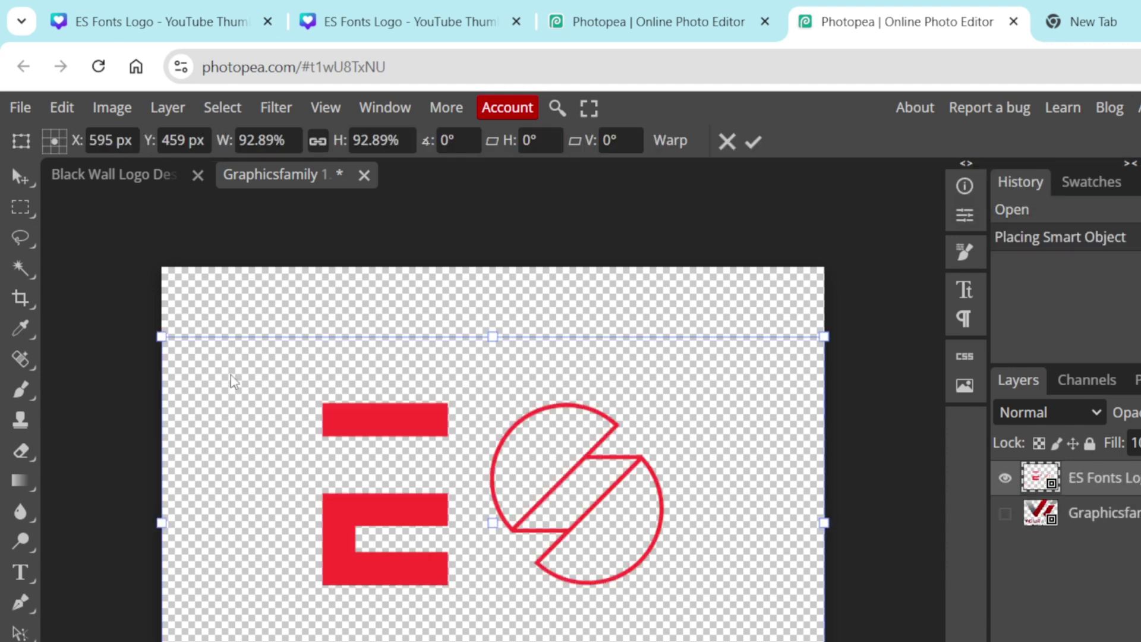
pyautogui.moveTo(161, 337); pyautogui.dragTo(42, 257)
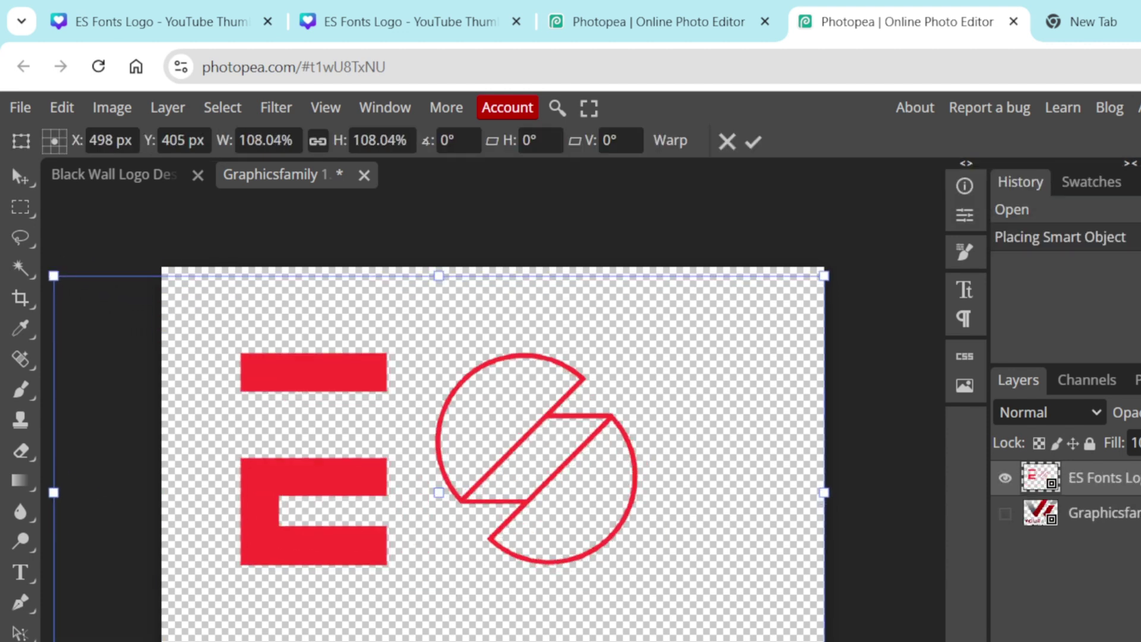
pyautogui.moveTo(823, 641); pyautogui.dragTo(1044, 641)
pyautogui.moveTo(691, 597); pyautogui.dragTo(633, 596)
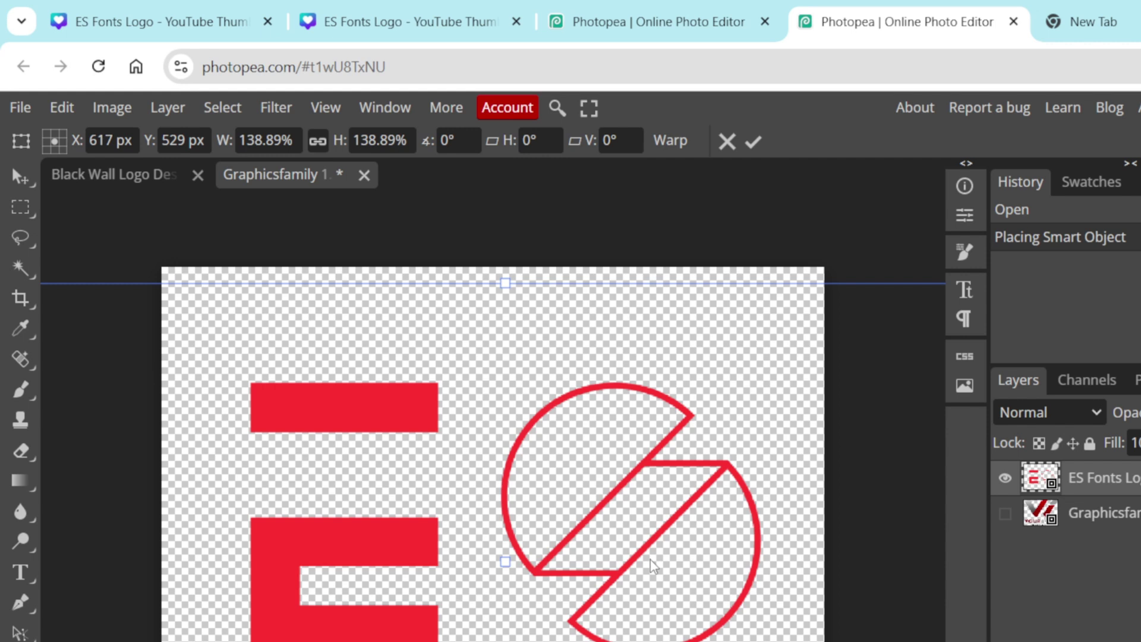
pyautogui.press('Return')
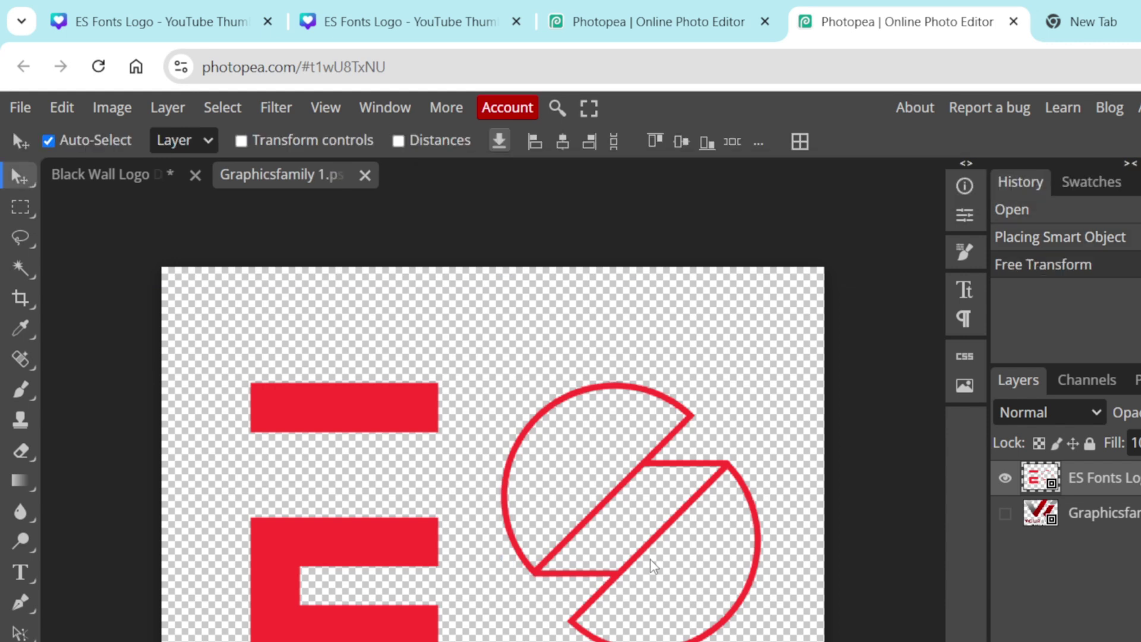
# Return to the Black Wall Logo document to view the red ES logo on the wall
pyautogui.click(127, 181)
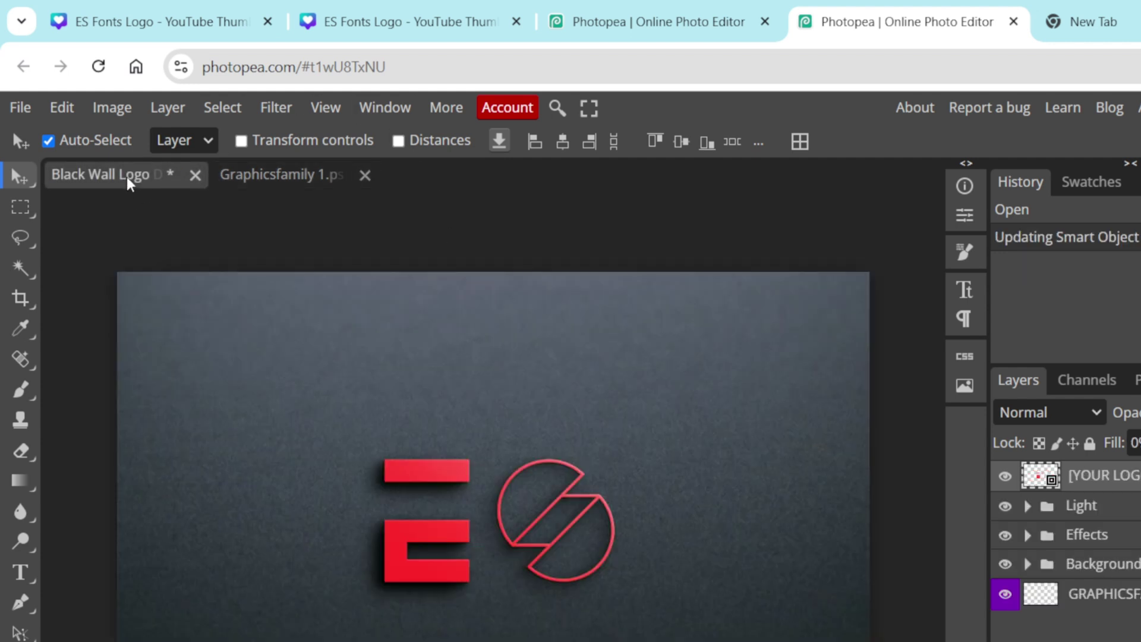